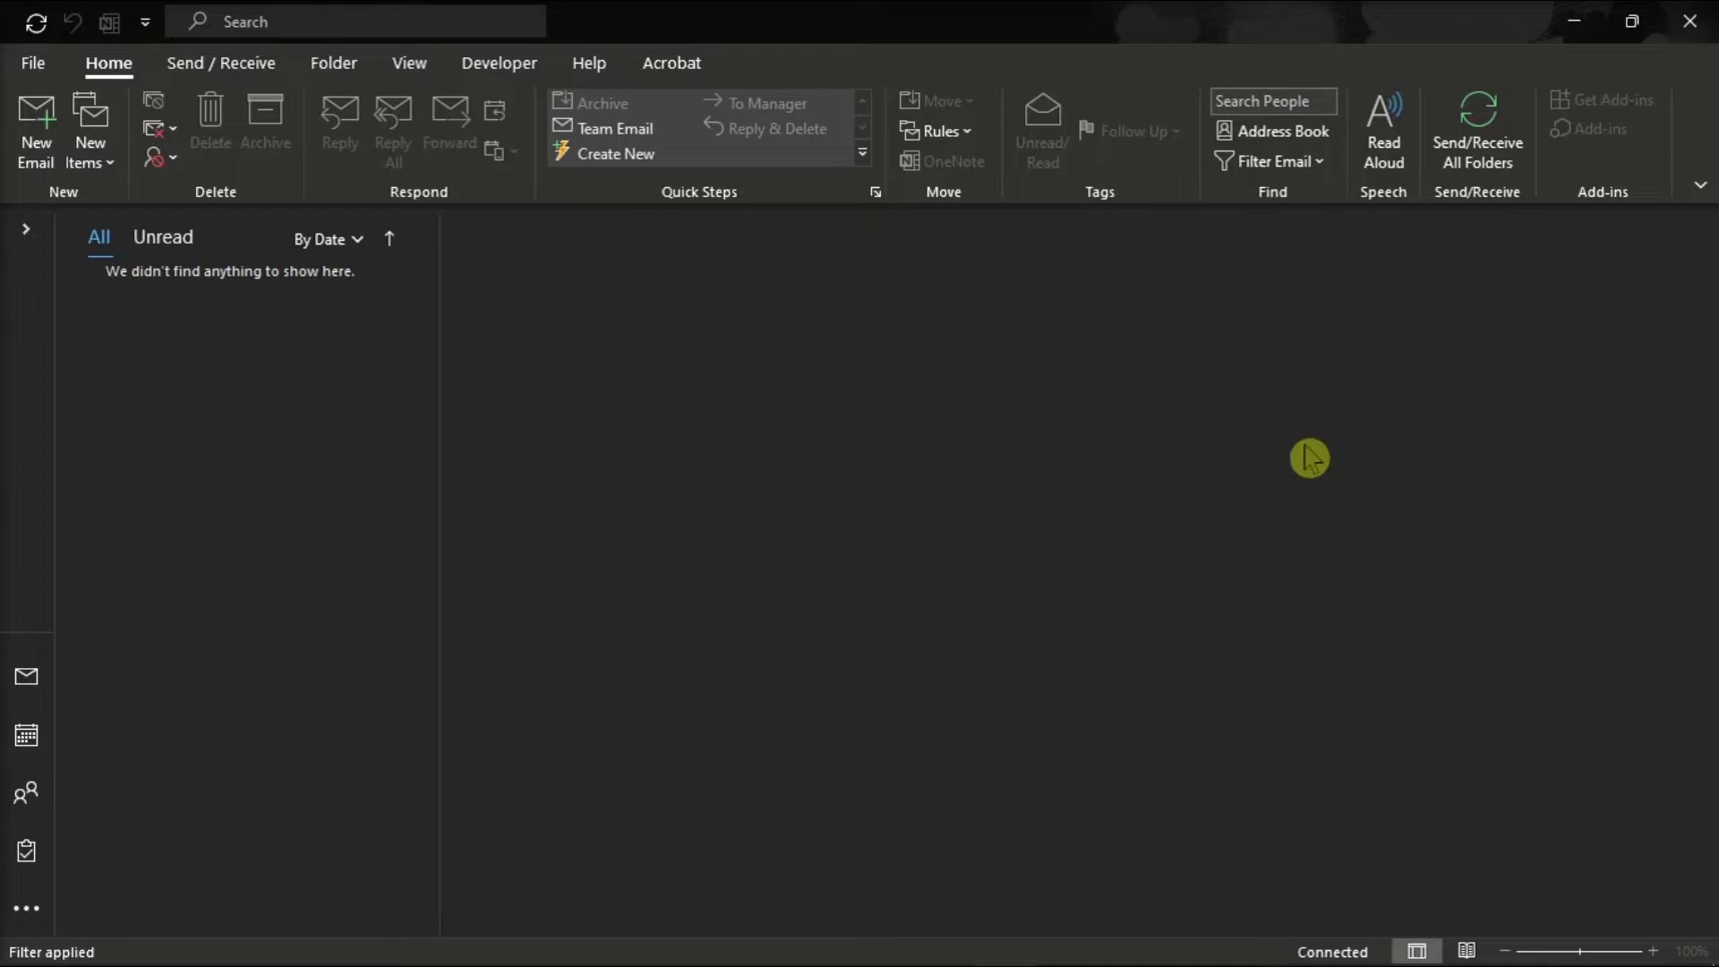
# Step: Open Command Prompt as administrator and set the wsearch service to start automatically
pyautogui.moveTo(30, 957)
pyautogui.click(29, 941)
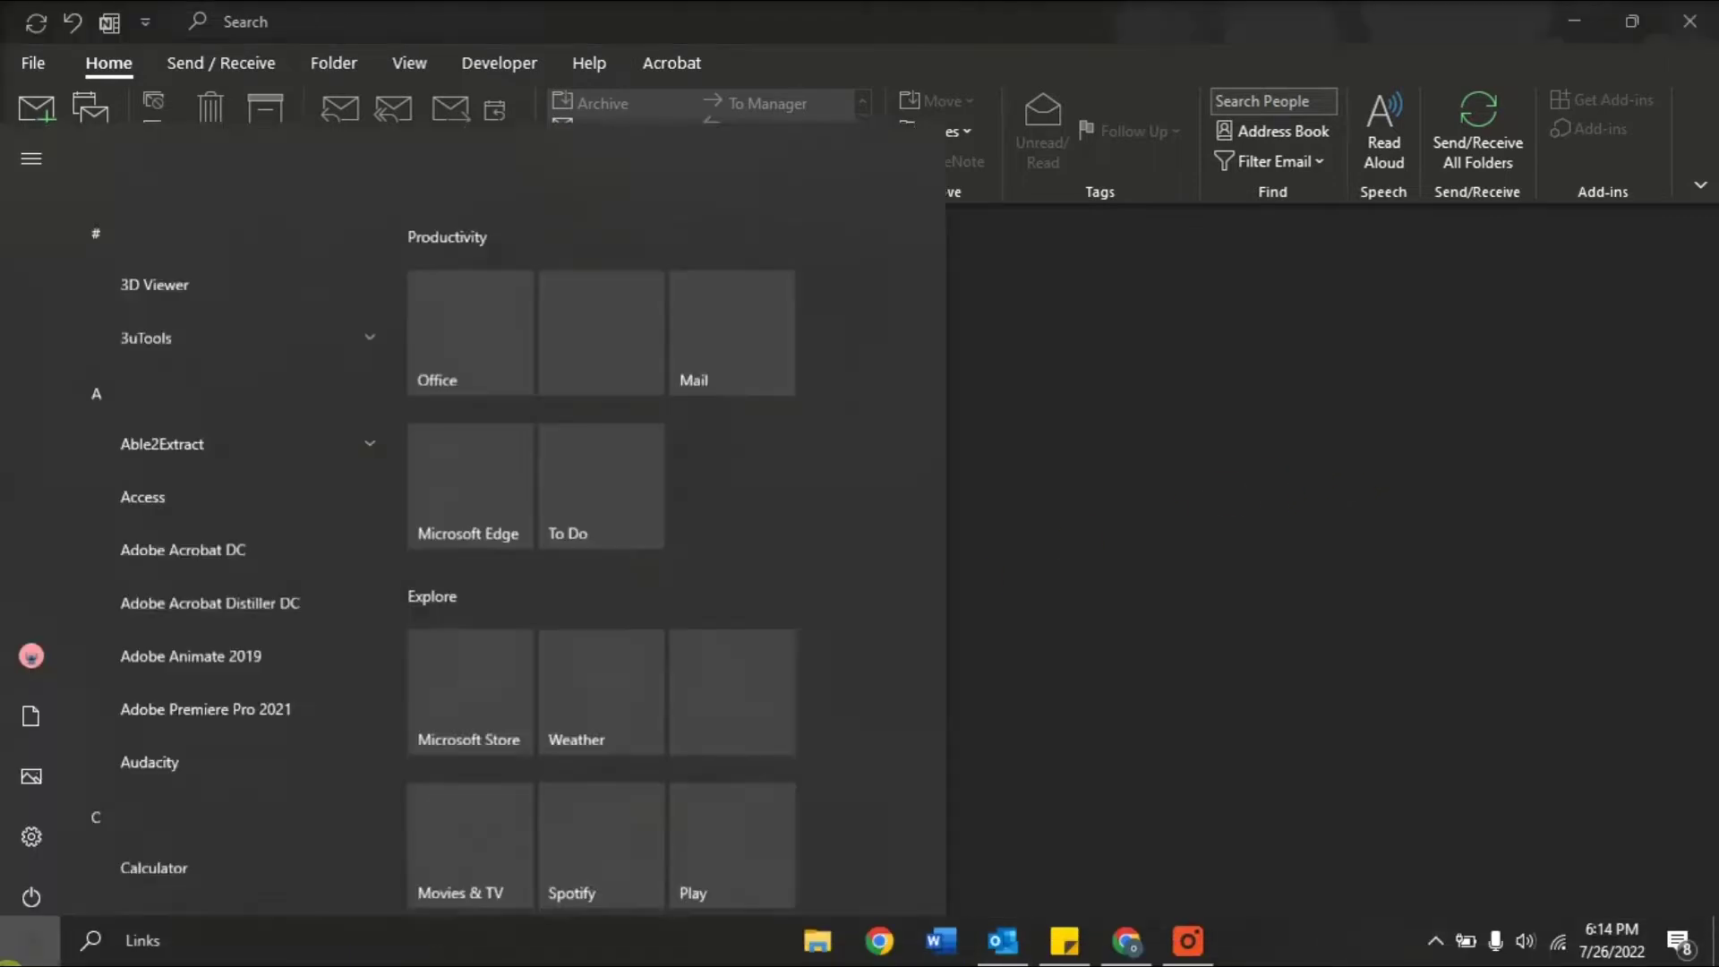
pyautogui.write('CMD')
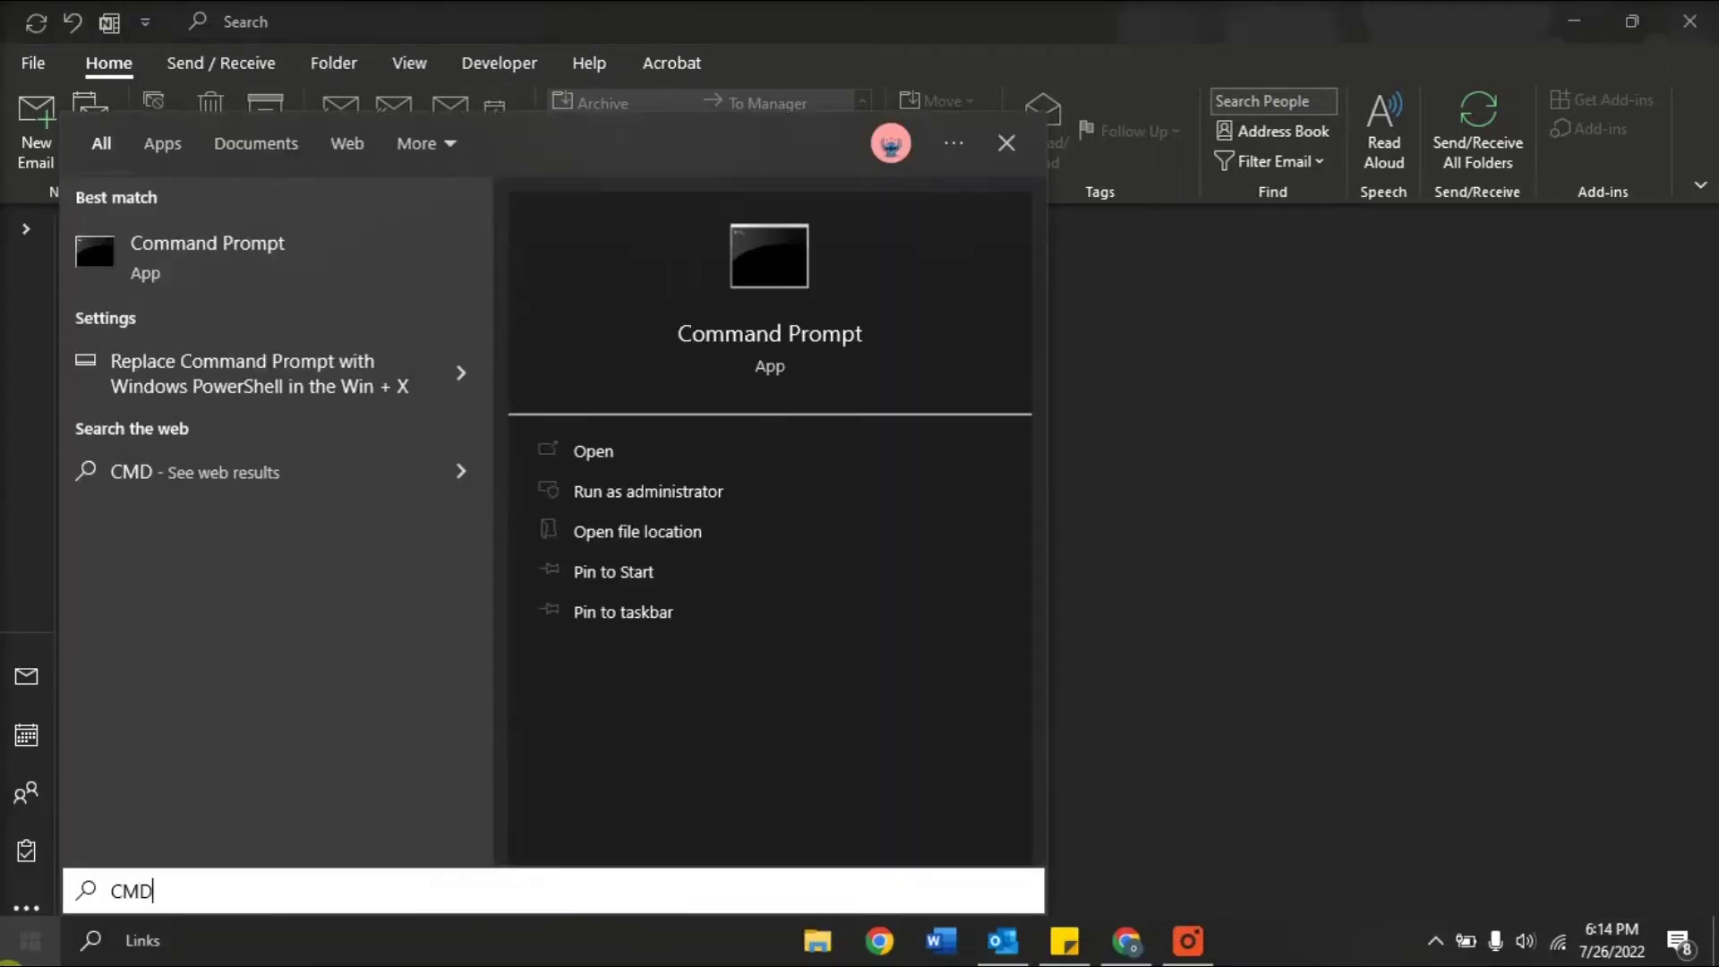
pyautogui.rightClick(288, 271)
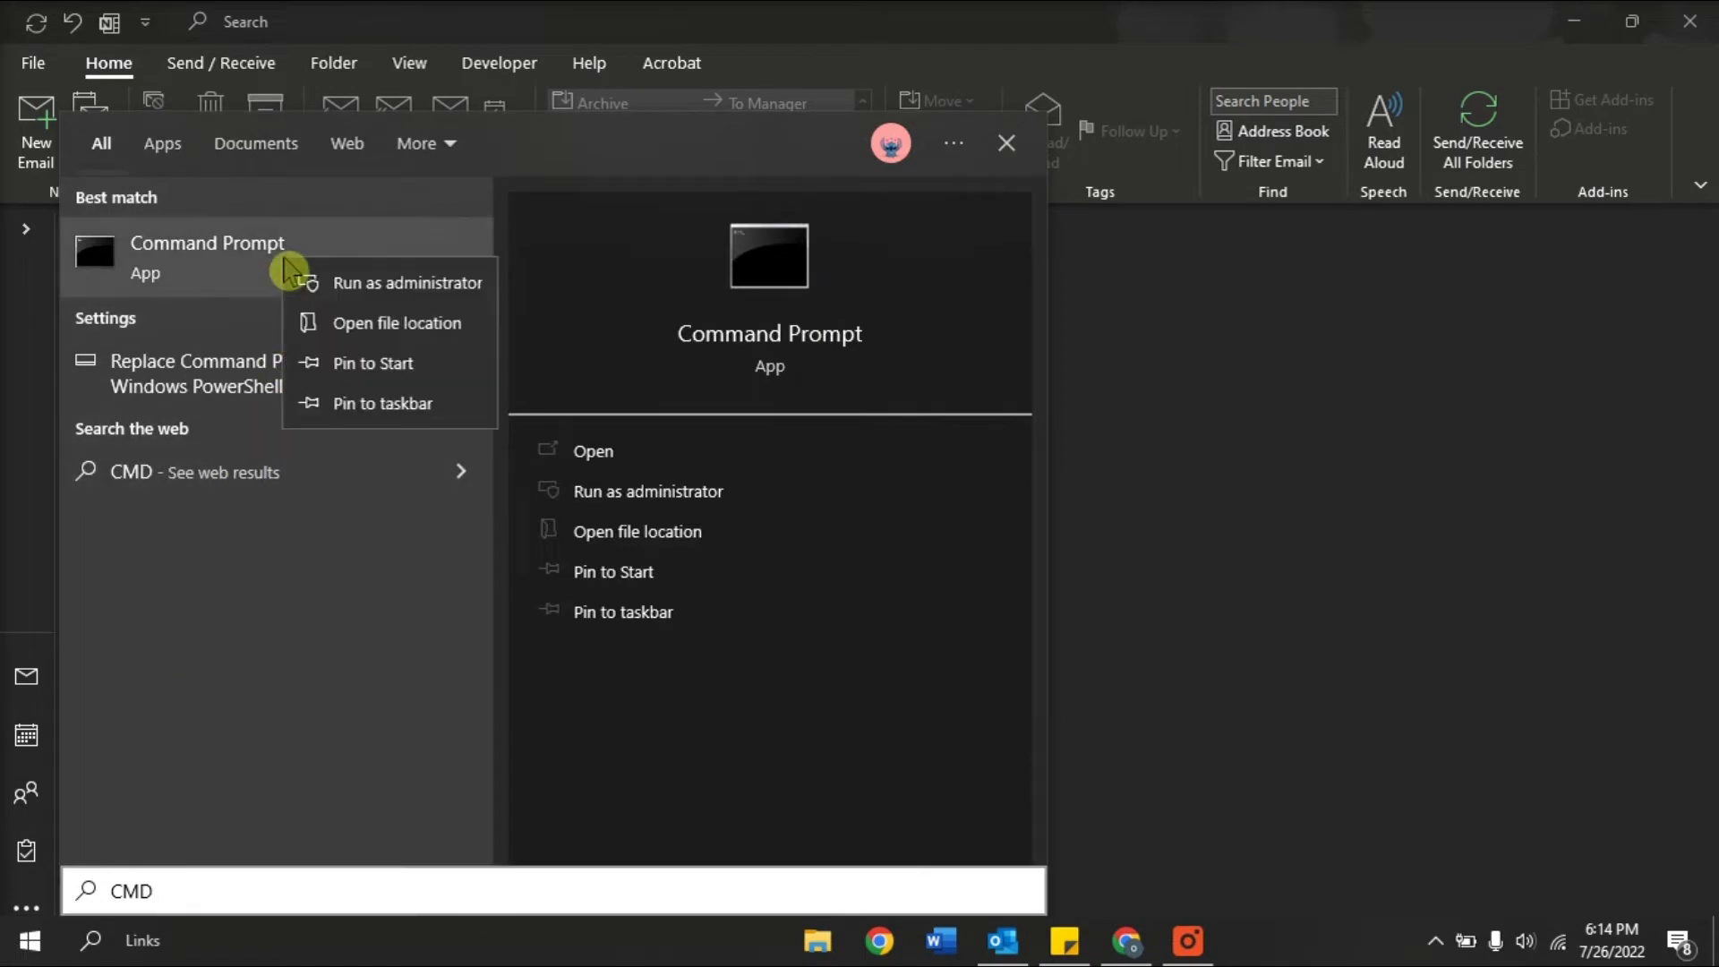
pyautogui.click(417, 299)
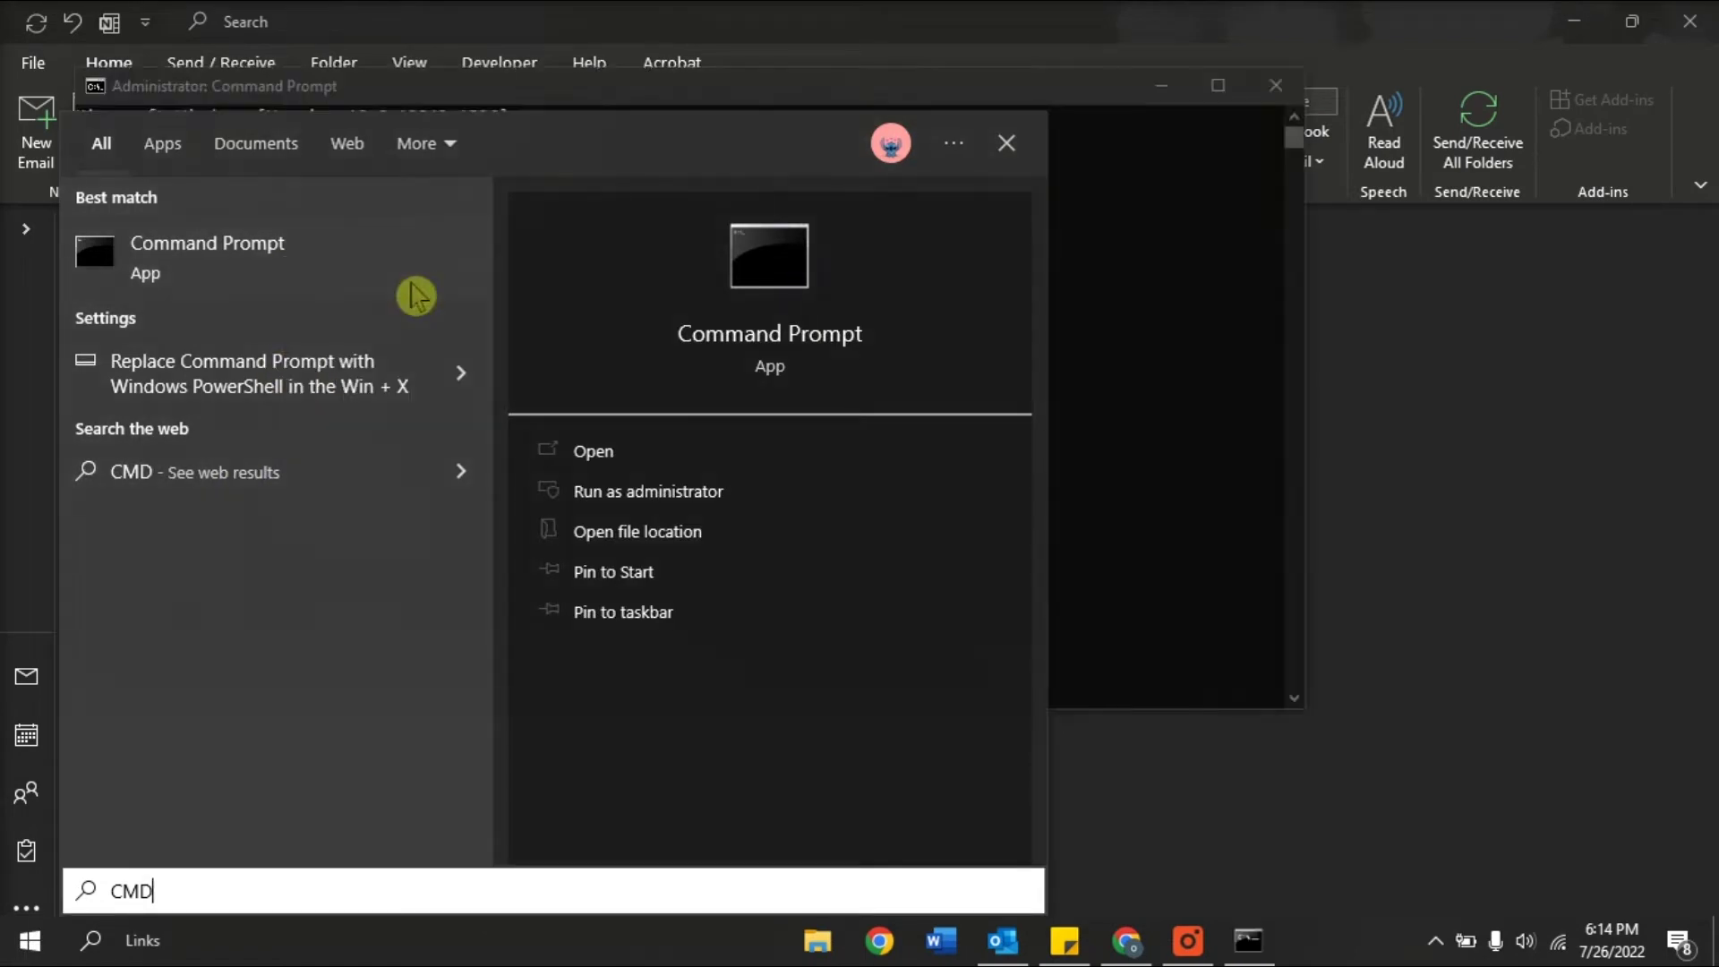
pyautogui.click(1119, 346)
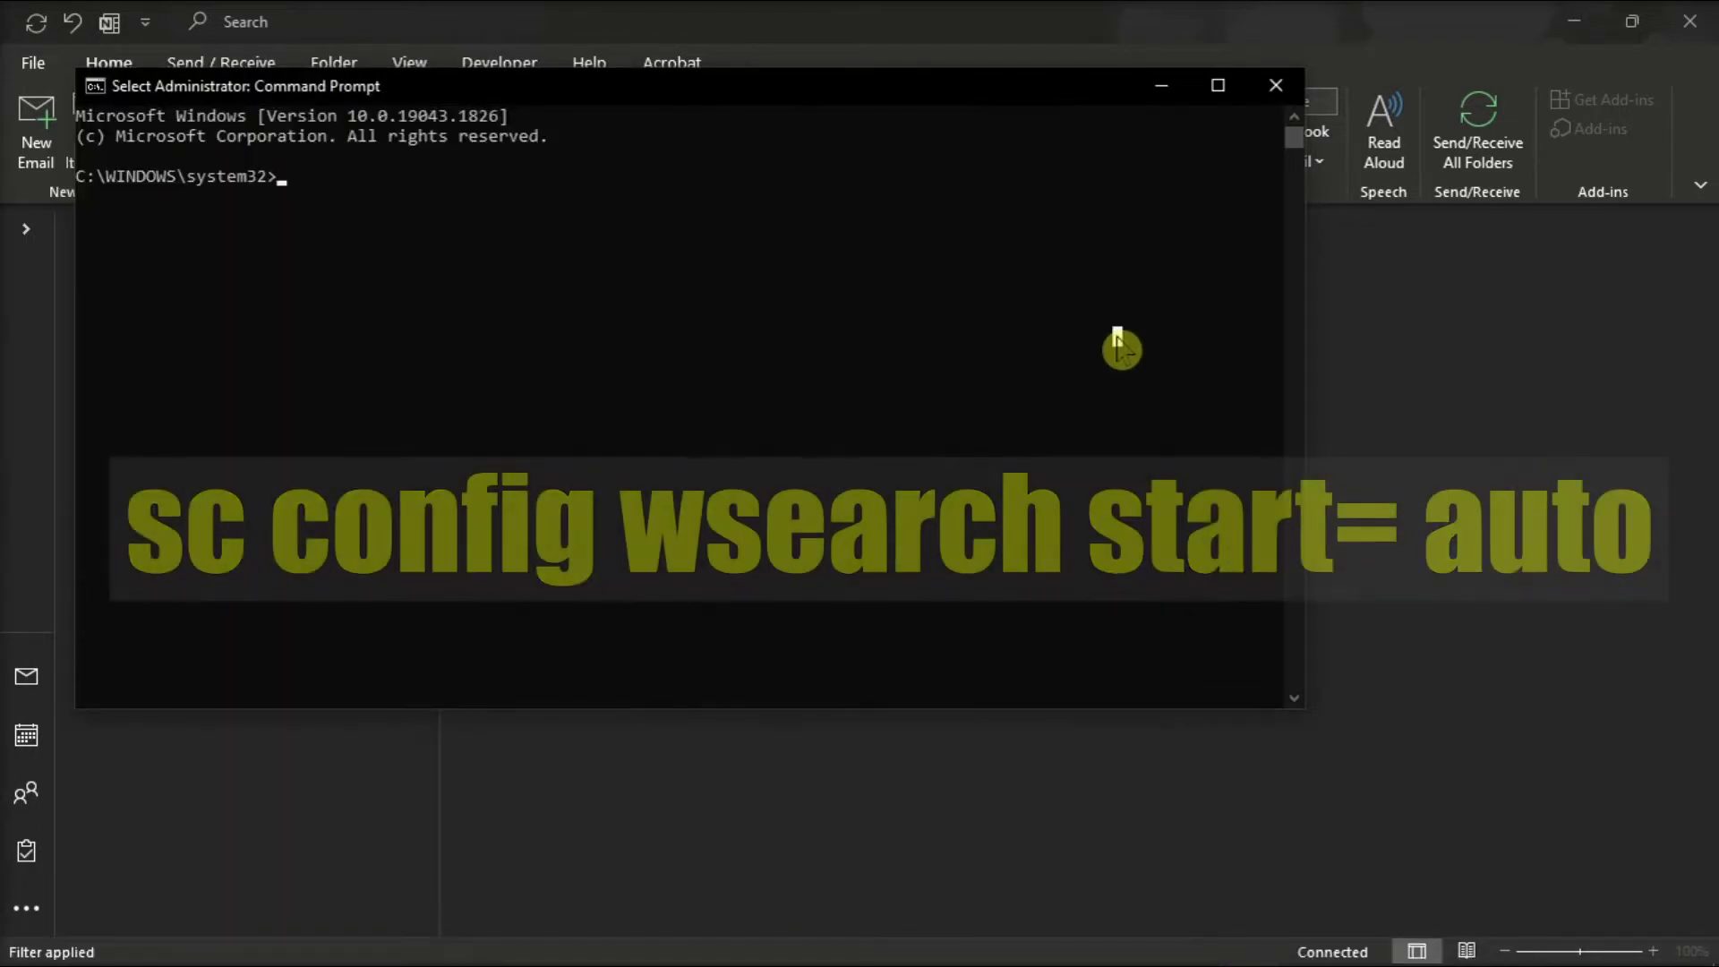
pyautogui.write('sc config wsearch start= auto')
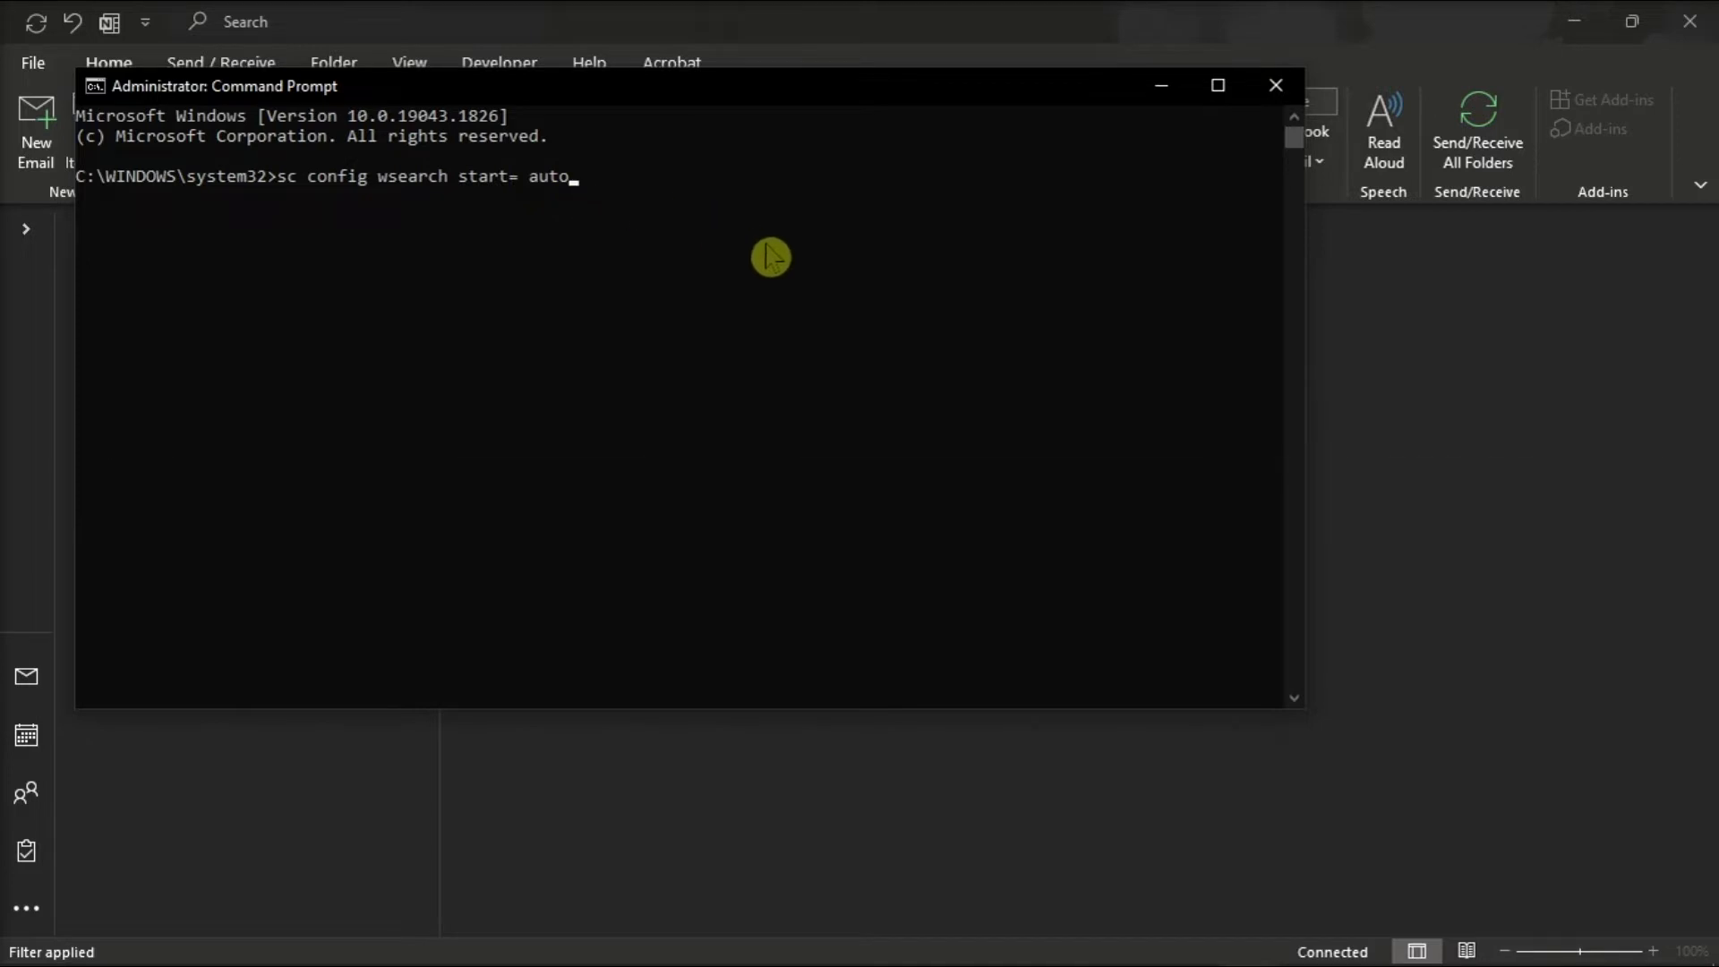
pyautogui.press('Return')
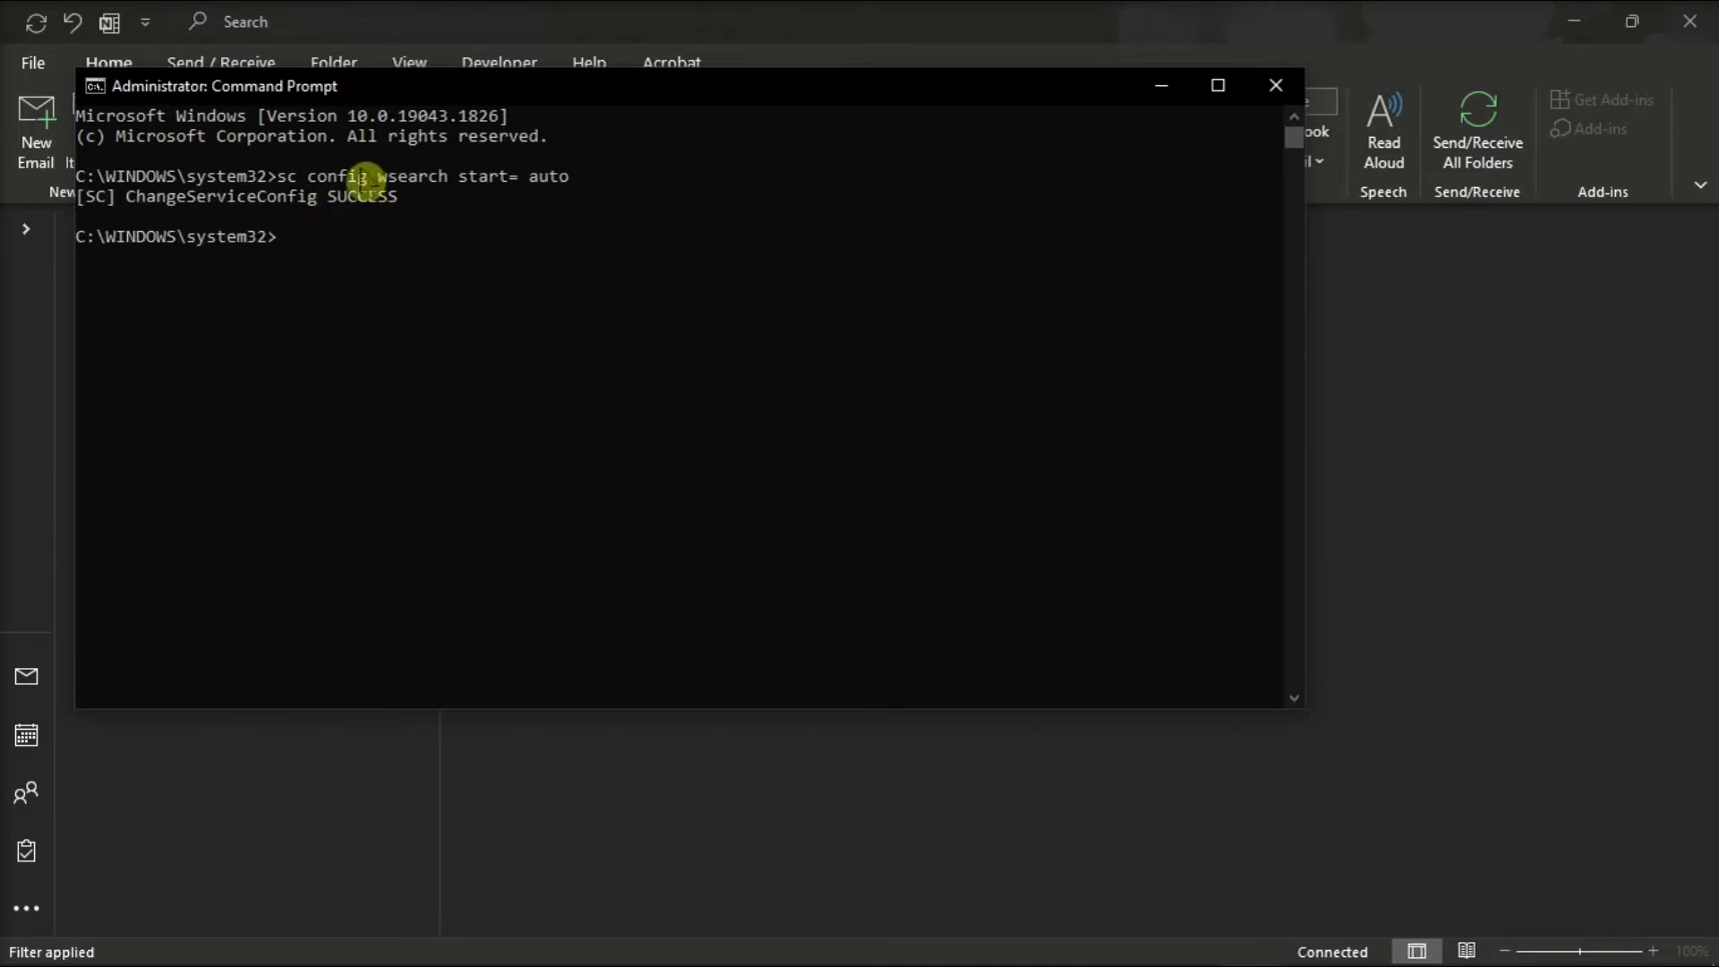
pyautogui.write('net start wsearch')
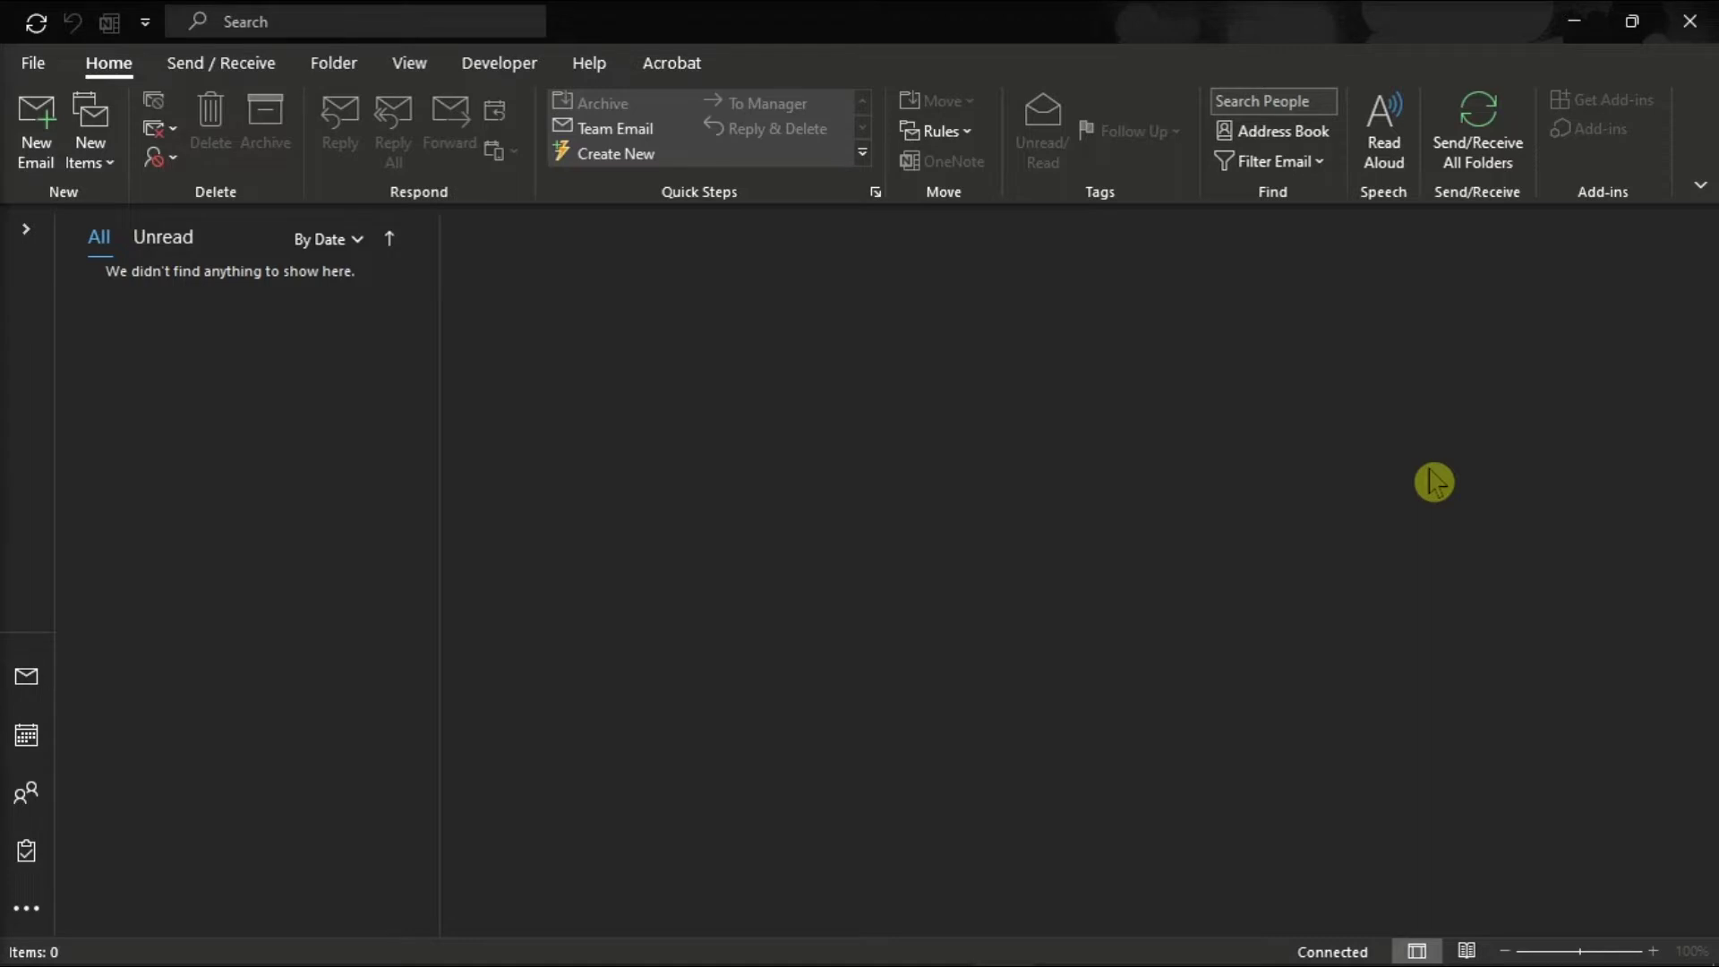
# Step: Choose IMAP Messages from the View tab's Change View list
pyautogui.click(414, 67)
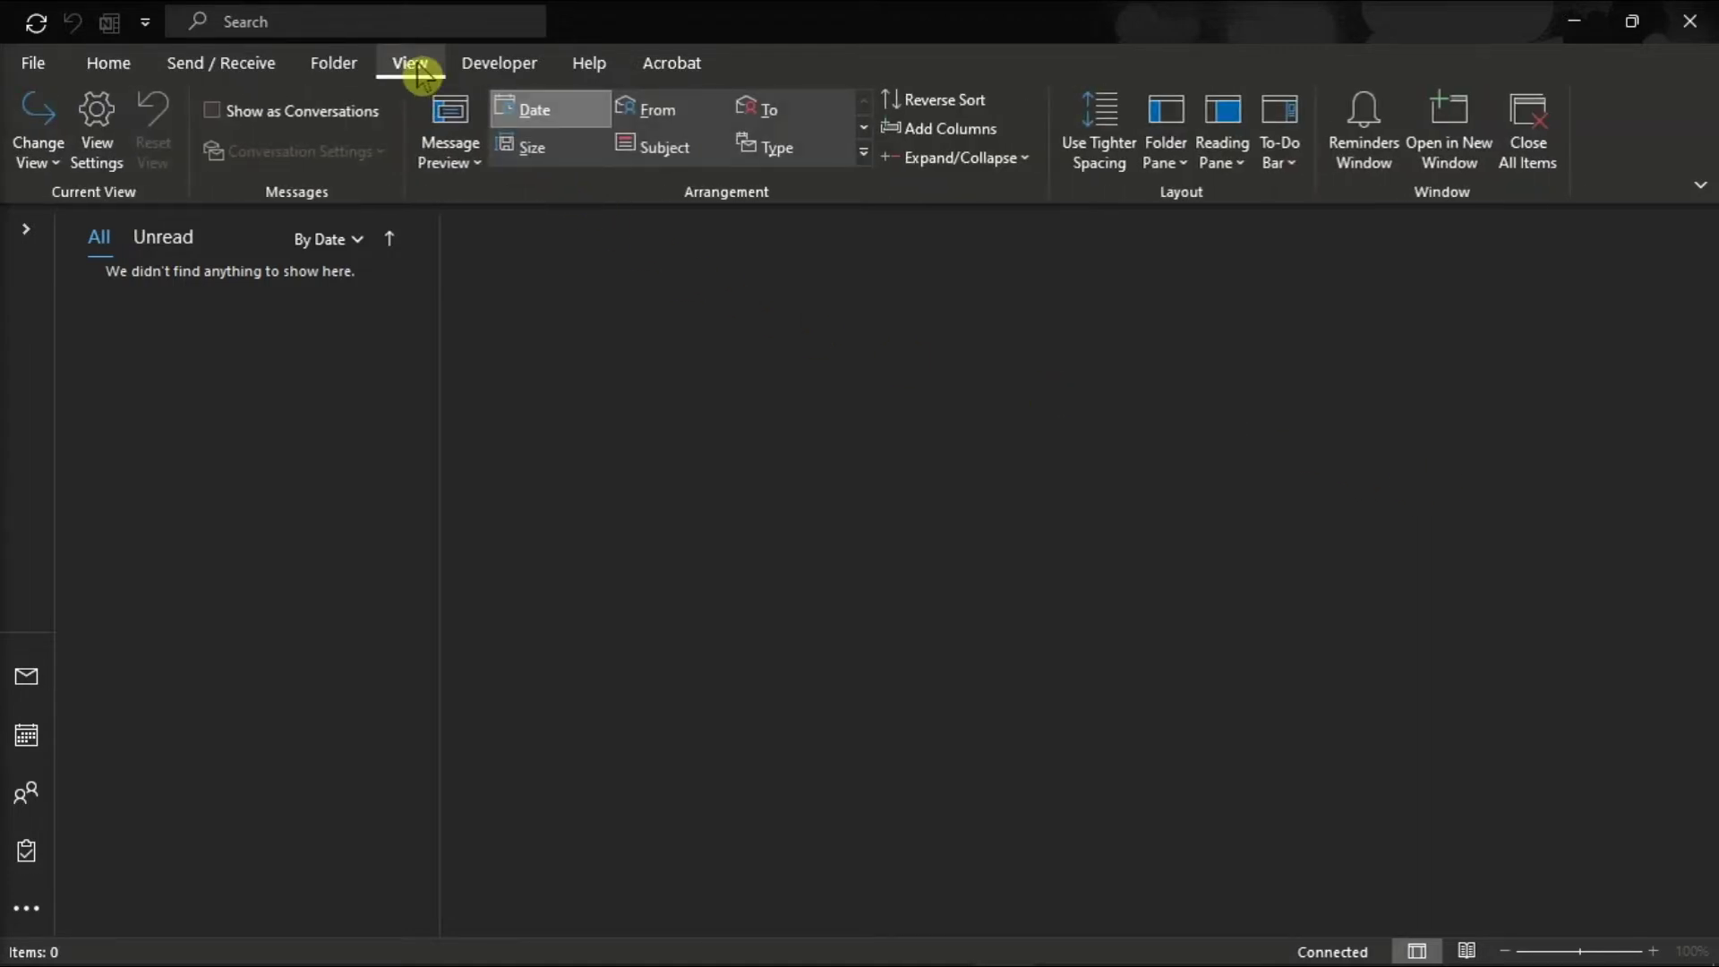
pyautogui.click(37, 150)
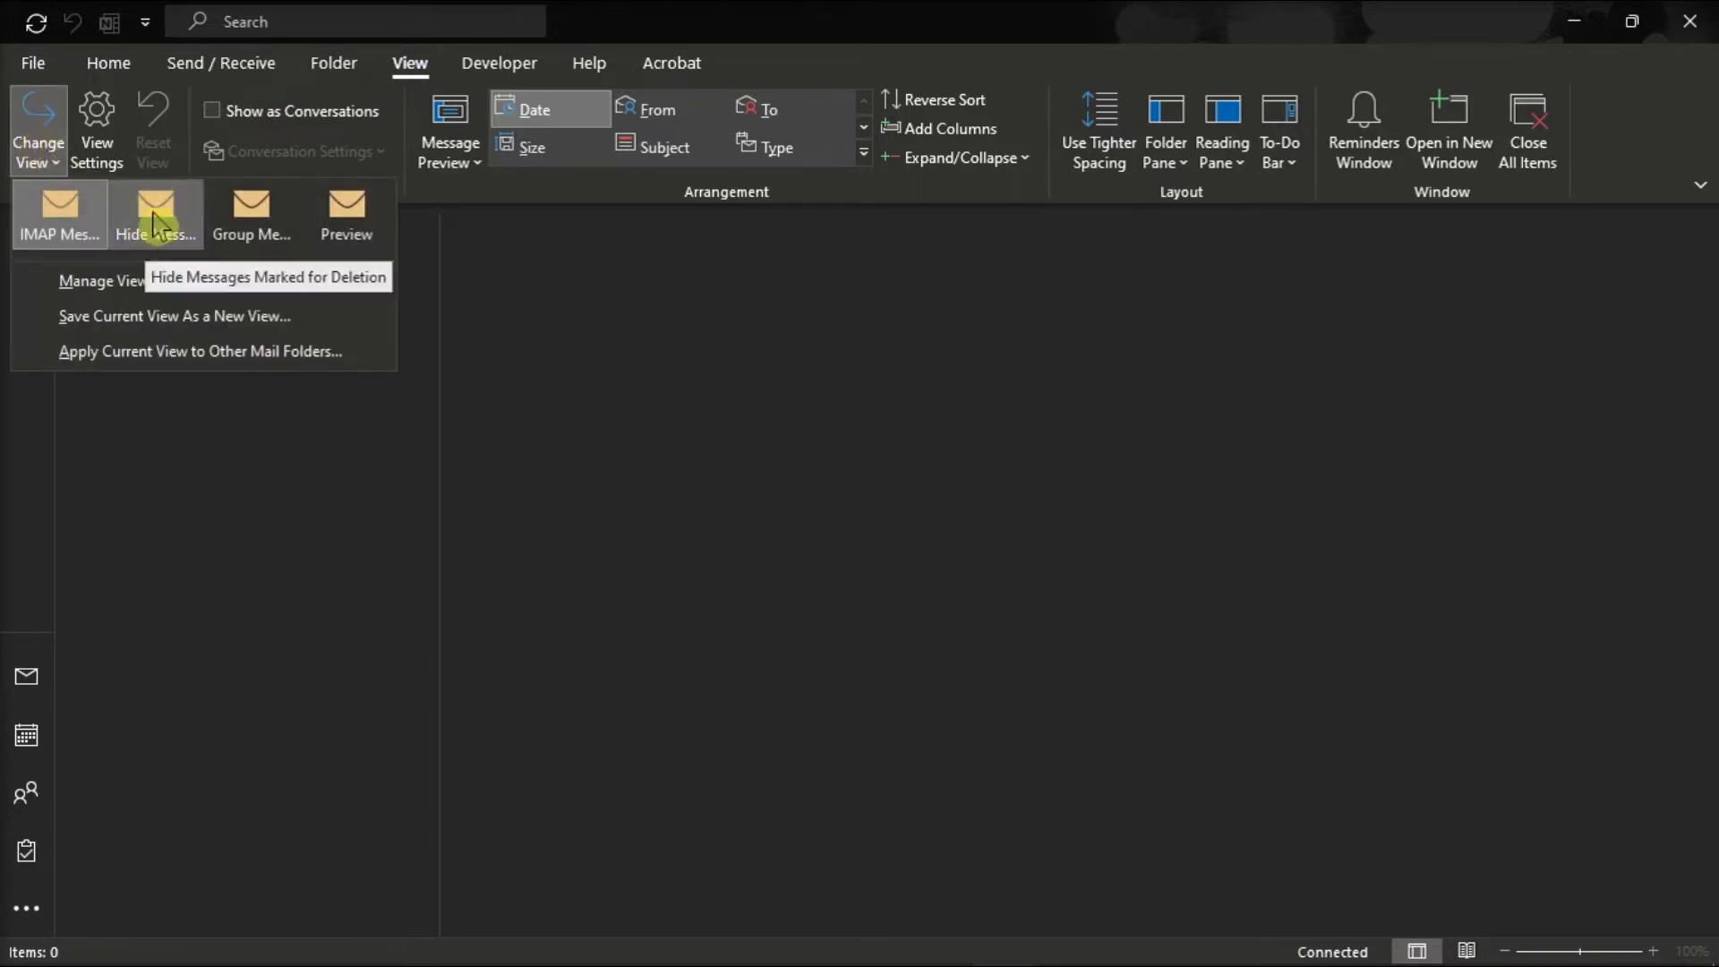
pyautogui.click(50, 231)
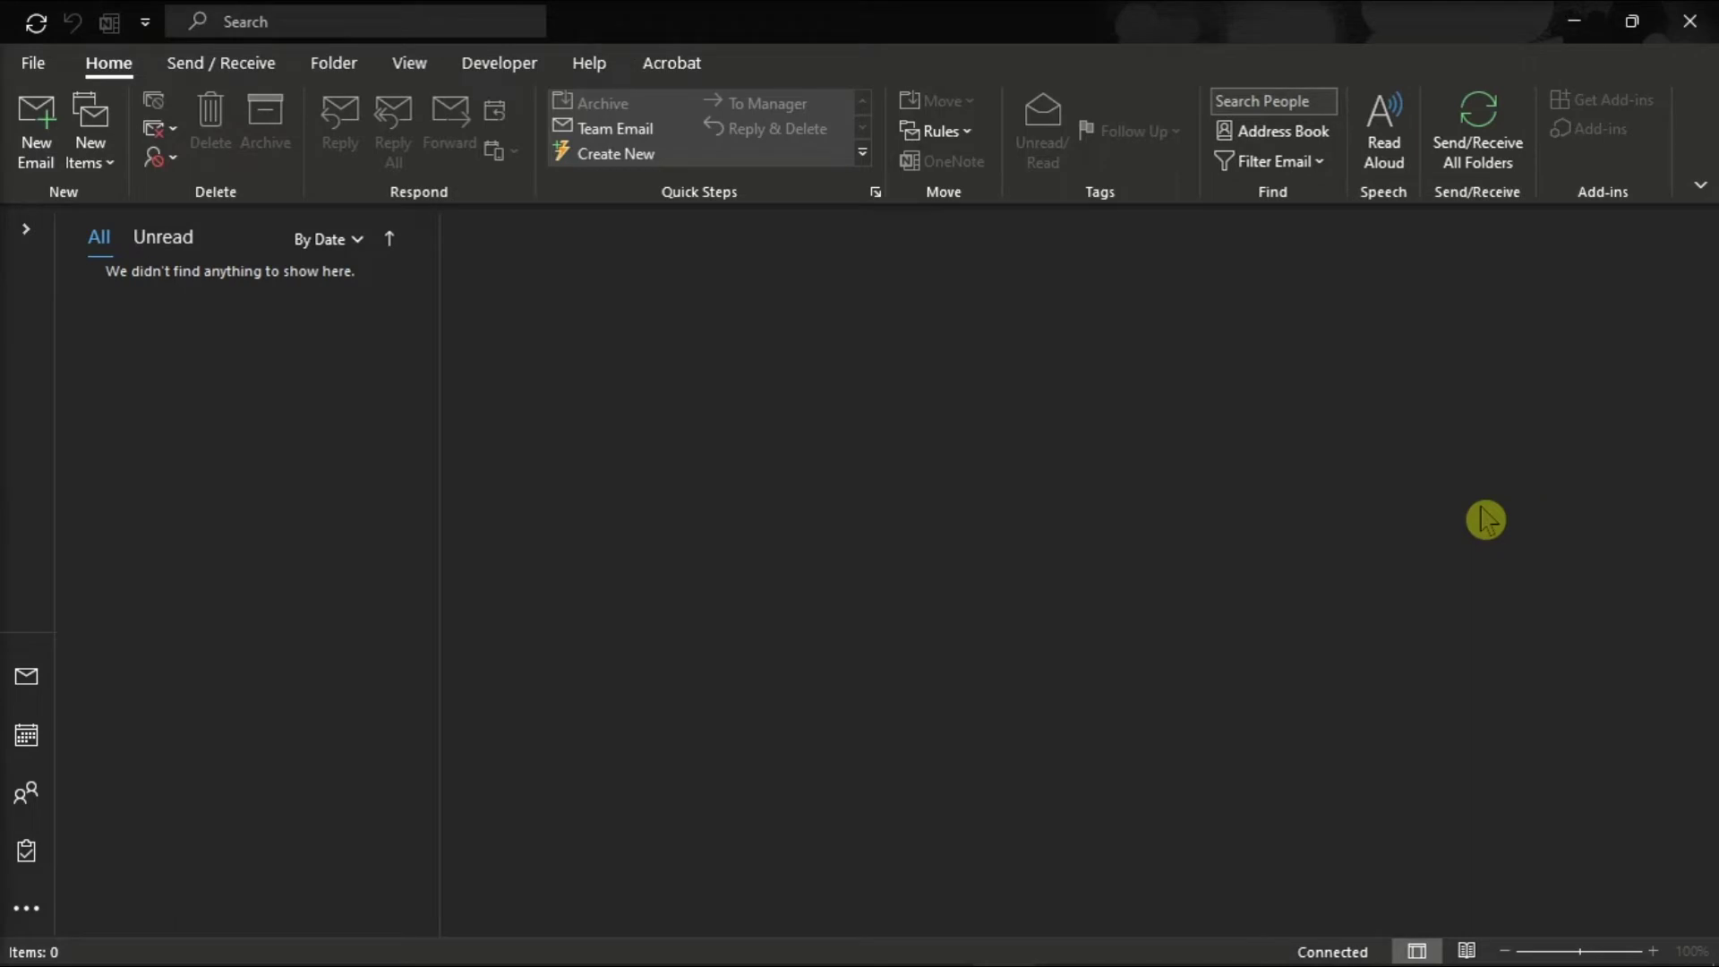
# Step: Open Windows Indexing Options from the Search page of Outlook Options
pyautogui.click(37, 122)
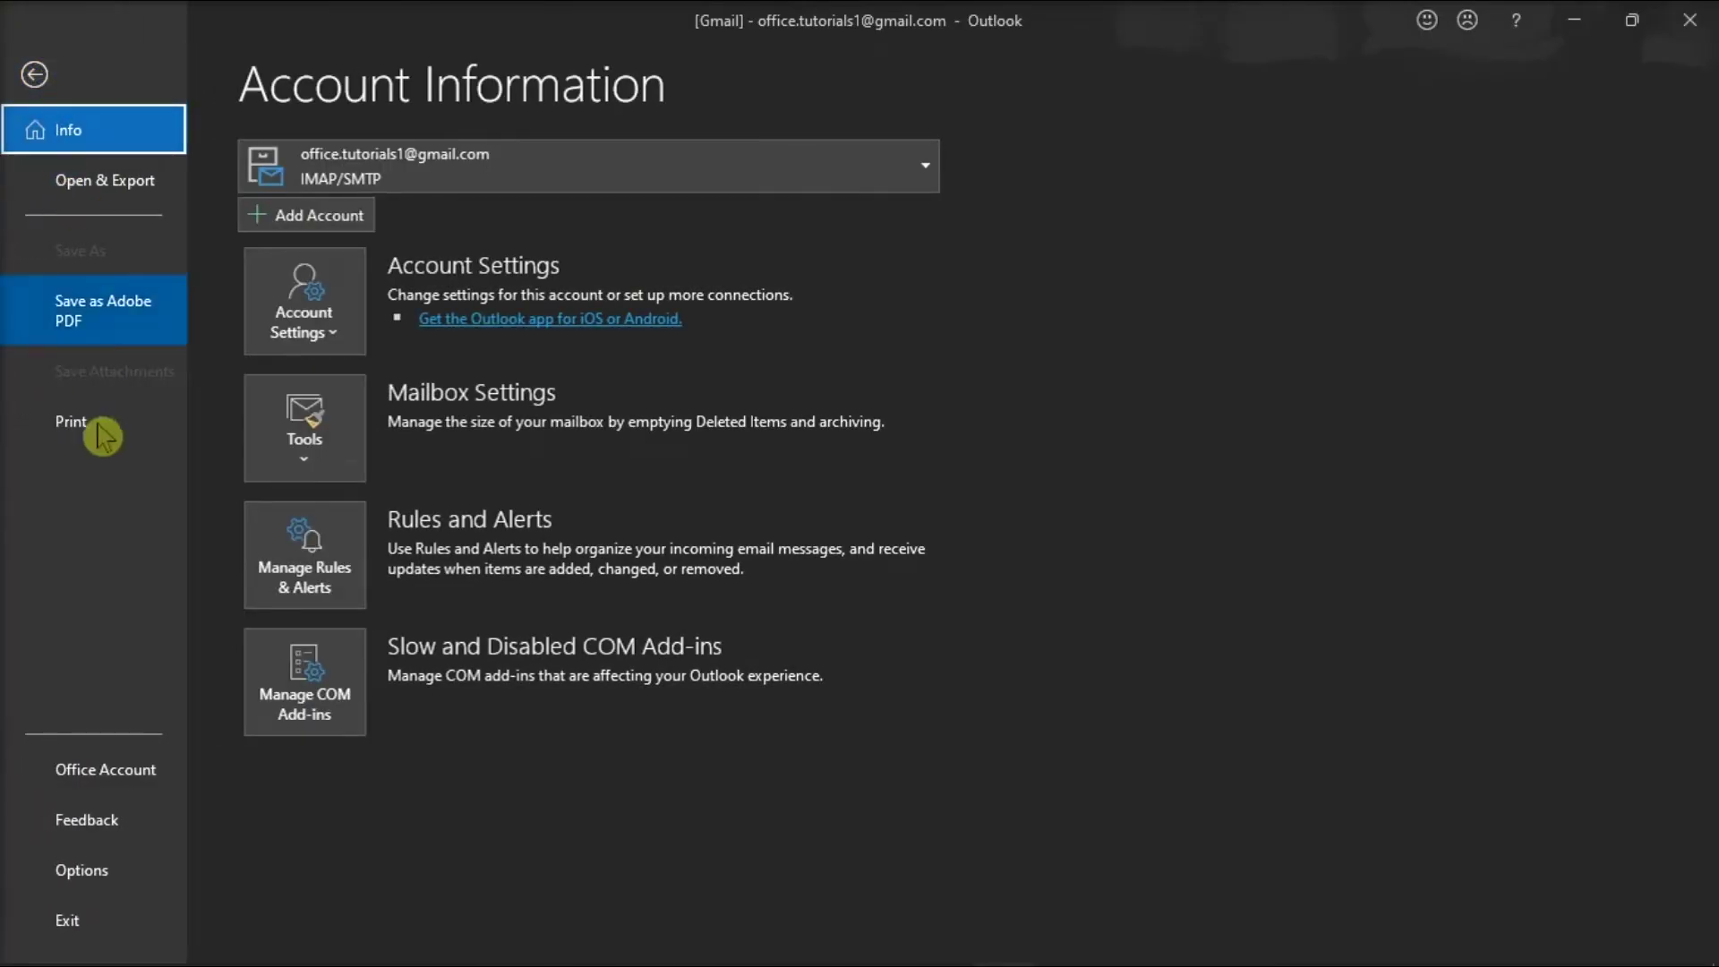
pyautogui.click(121, 893)
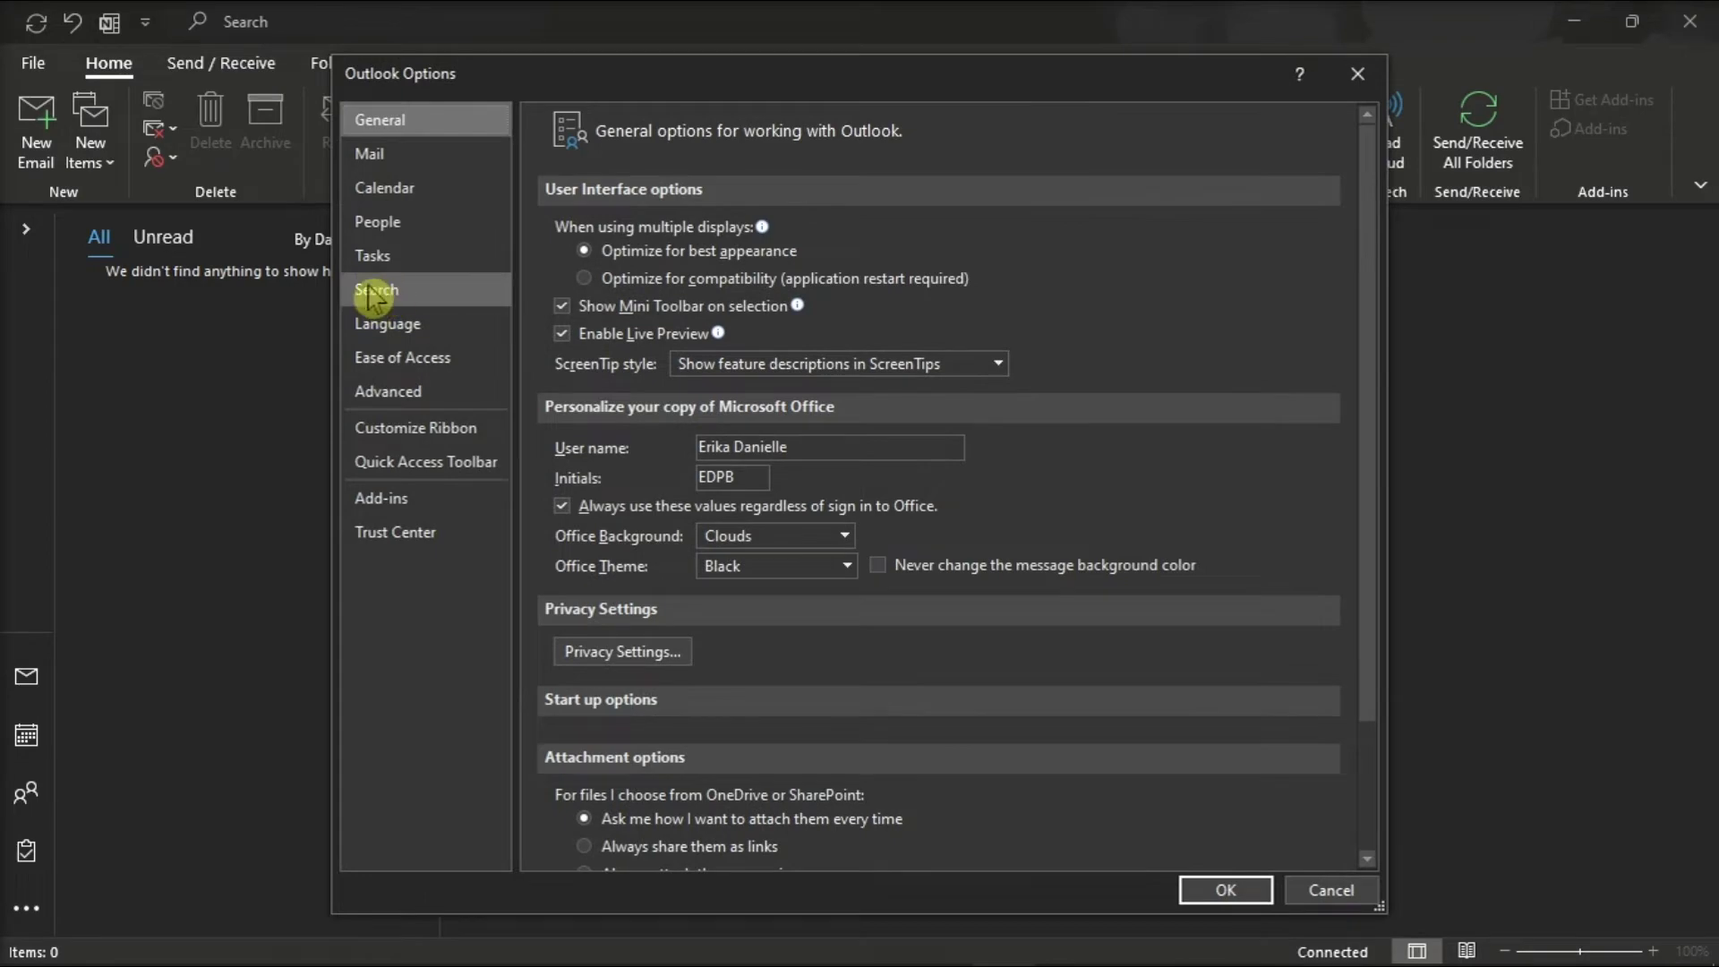
pyautogui.click(417, 295)
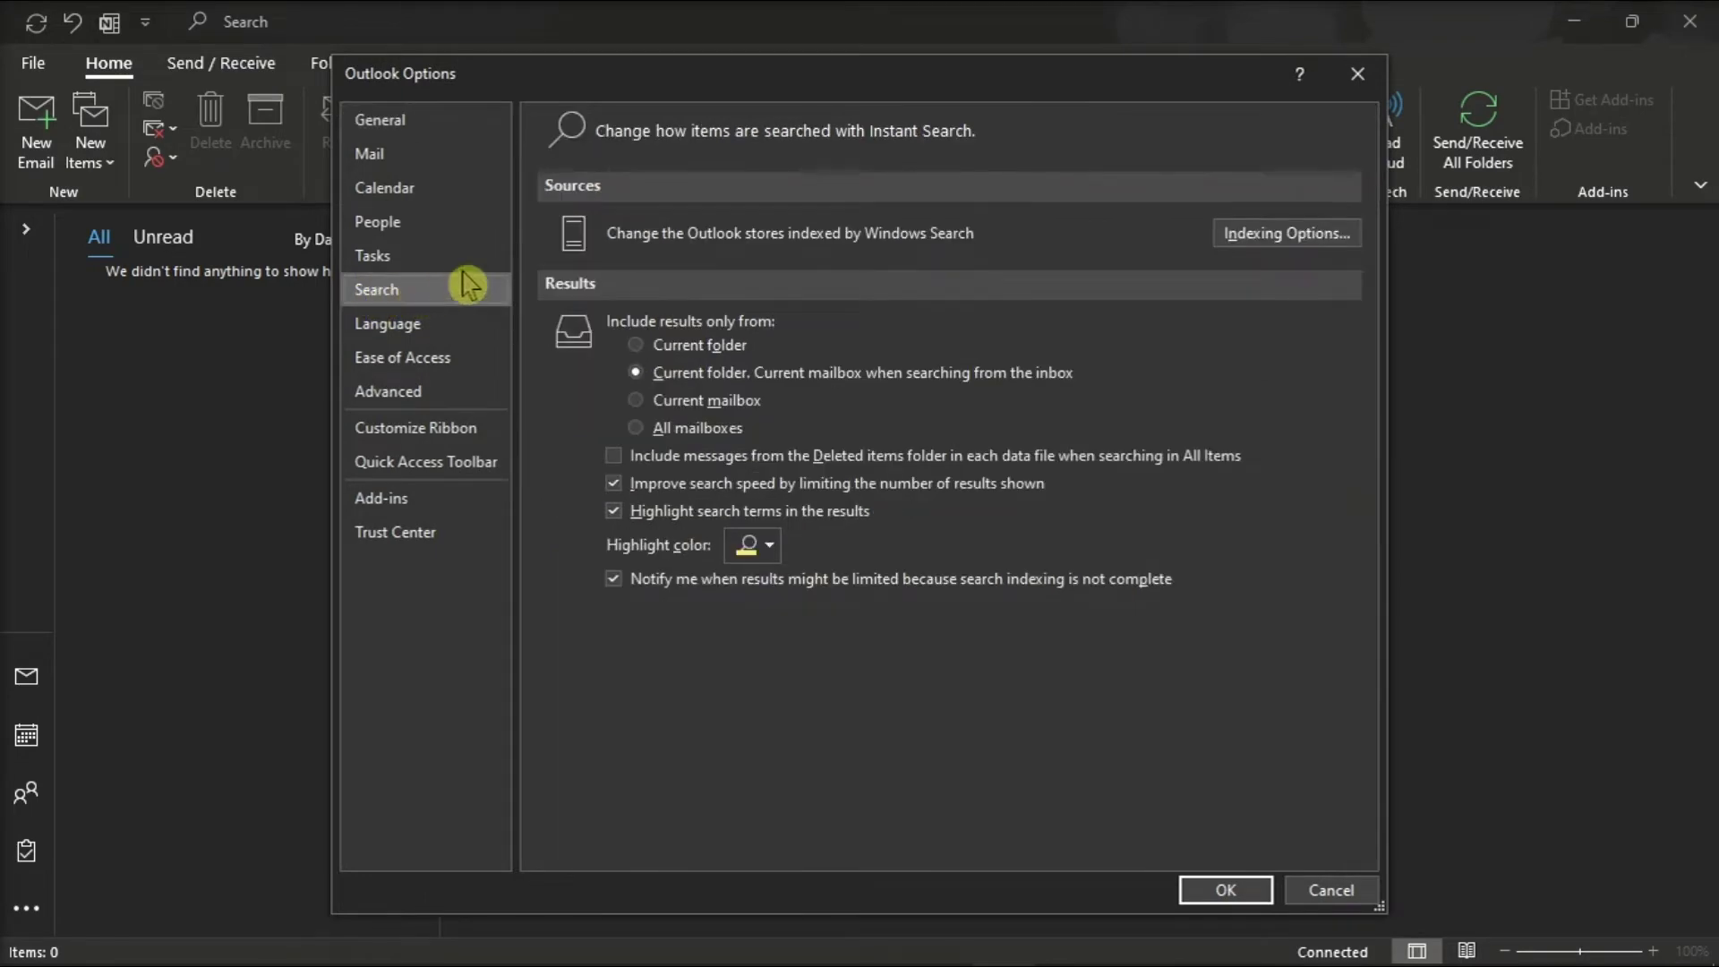
pyautogui.click(1313, 236)
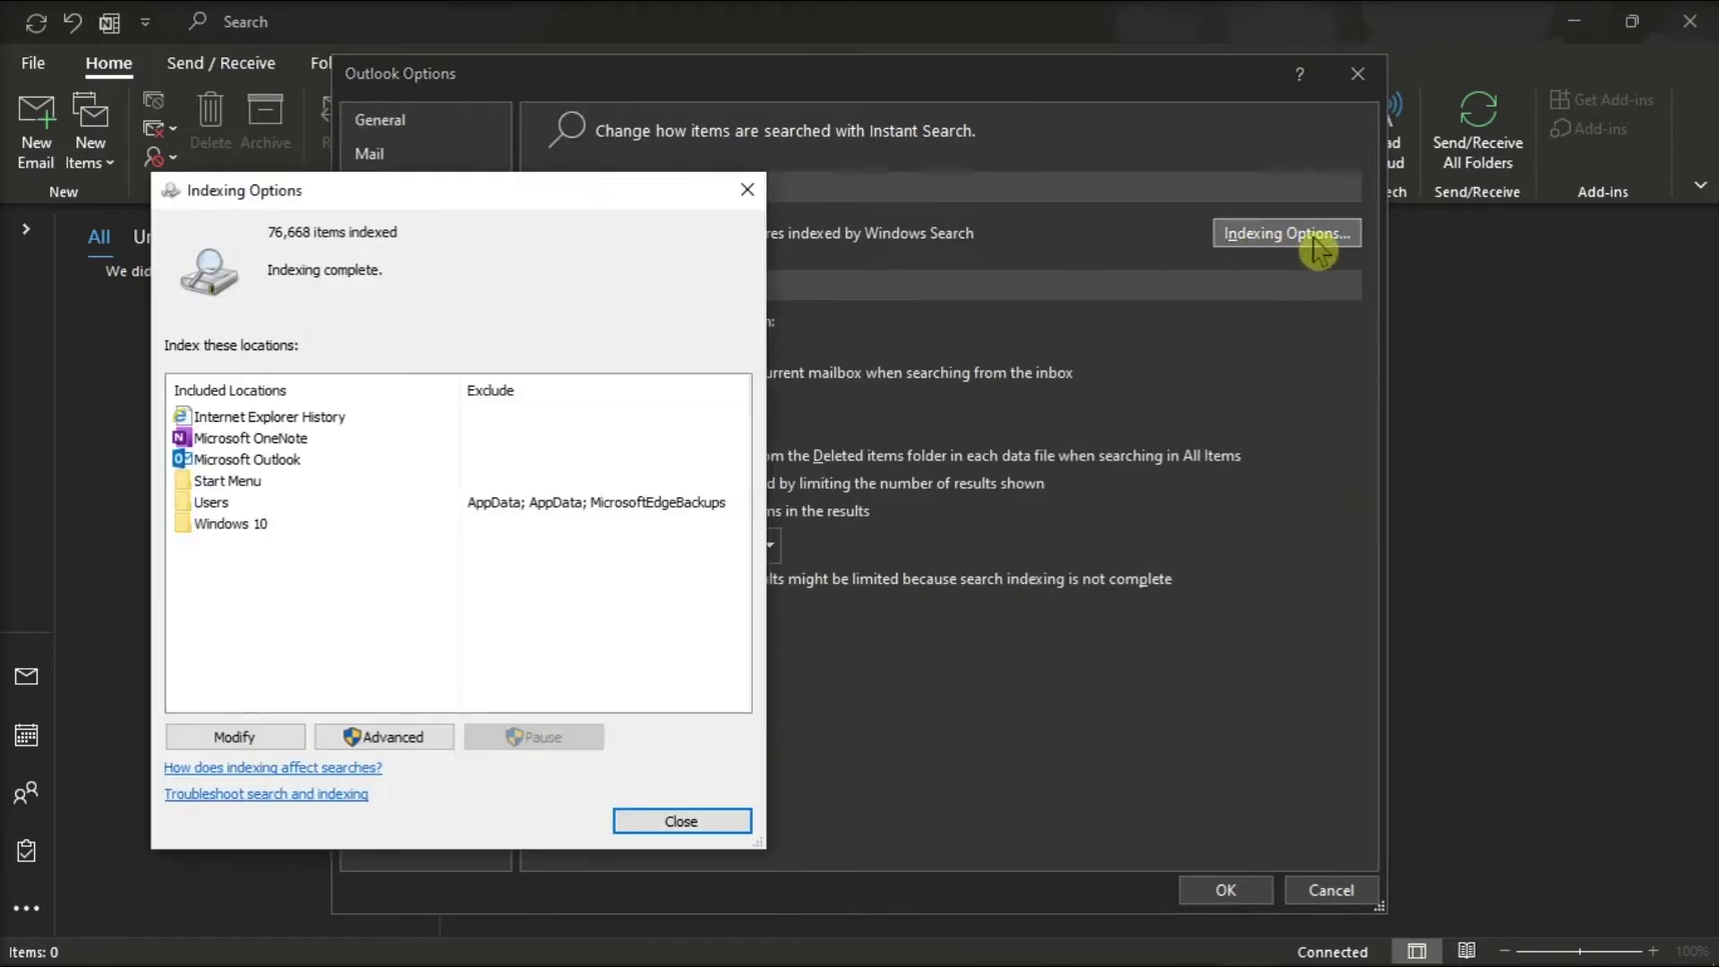
# Step: Toggle Microsoft Outlook in the indexed locations, then close Indexing Options and Outlook Options
pyautogui.moveTo(529, 212); pyautogui.dragTo(882, 125)
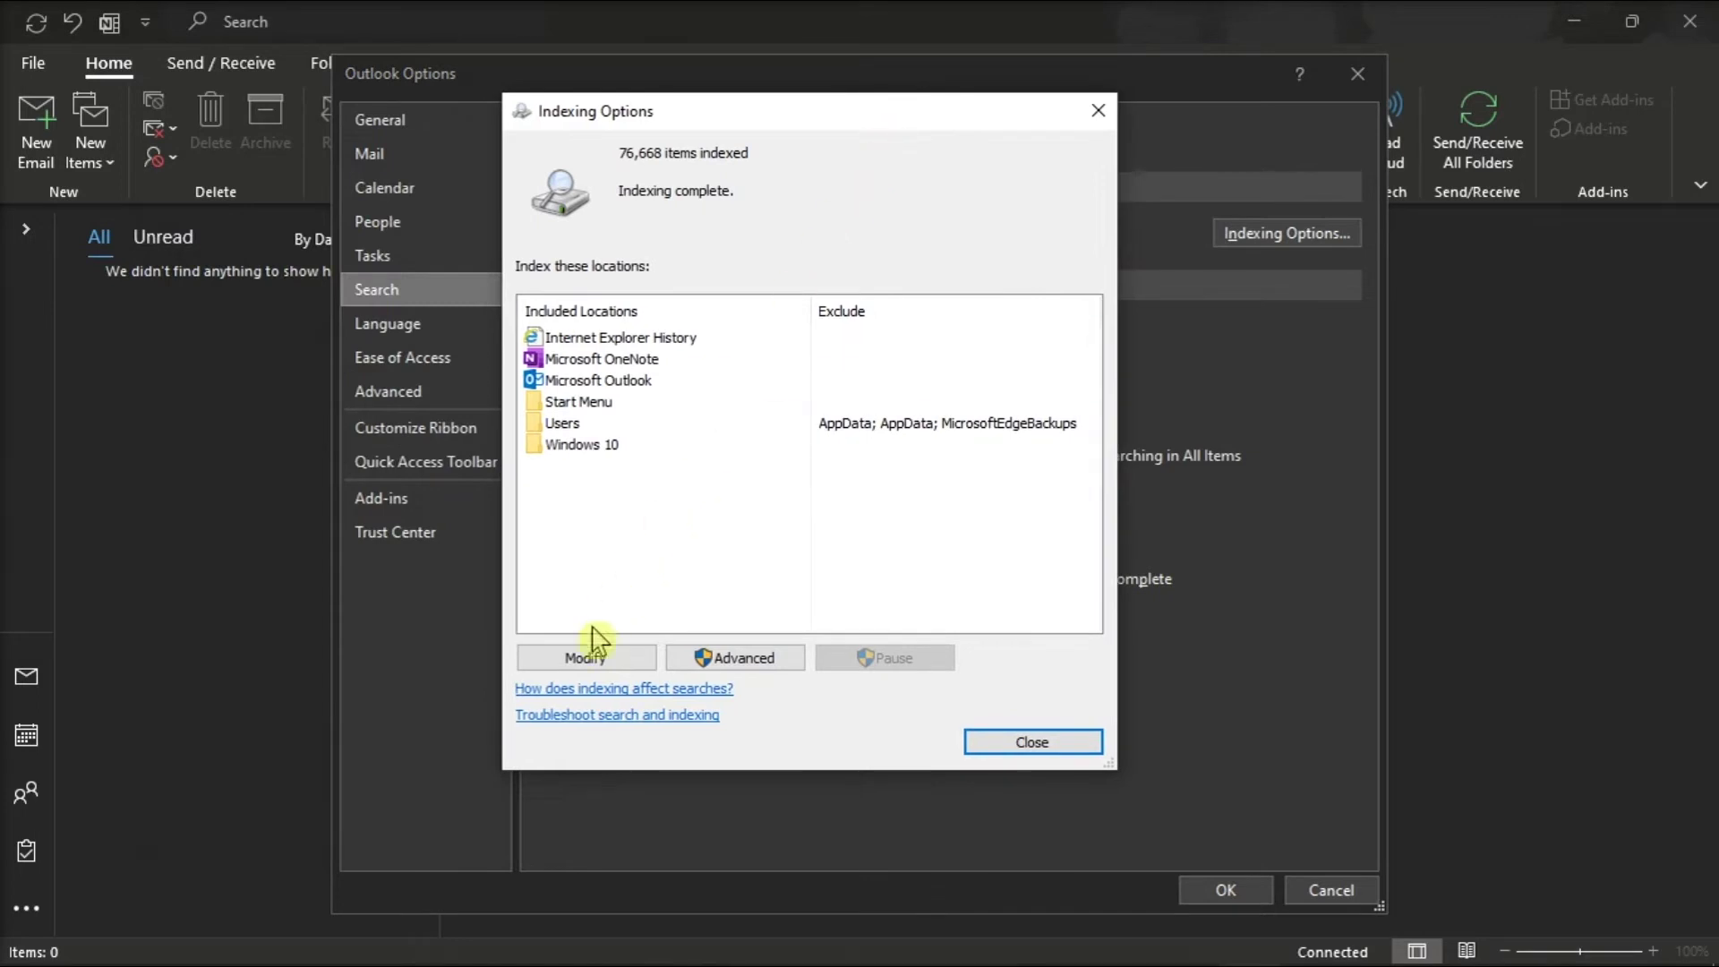
pyautogui.click(587, 664)
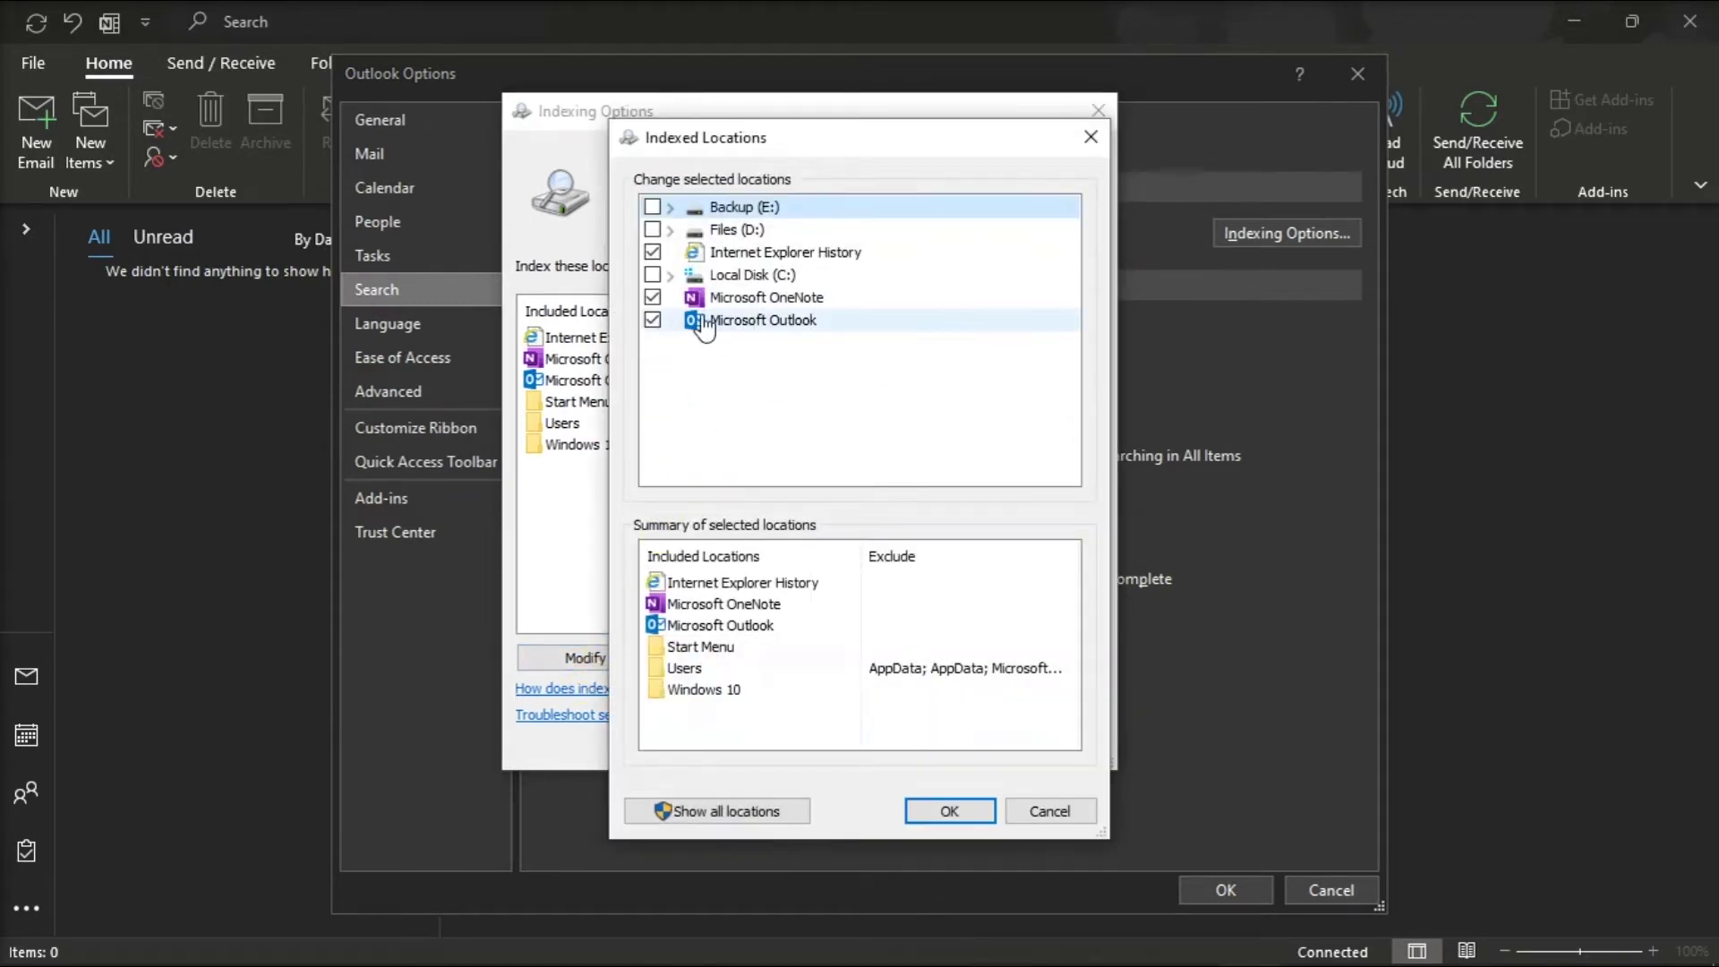
pyautogui.click(654, 324)
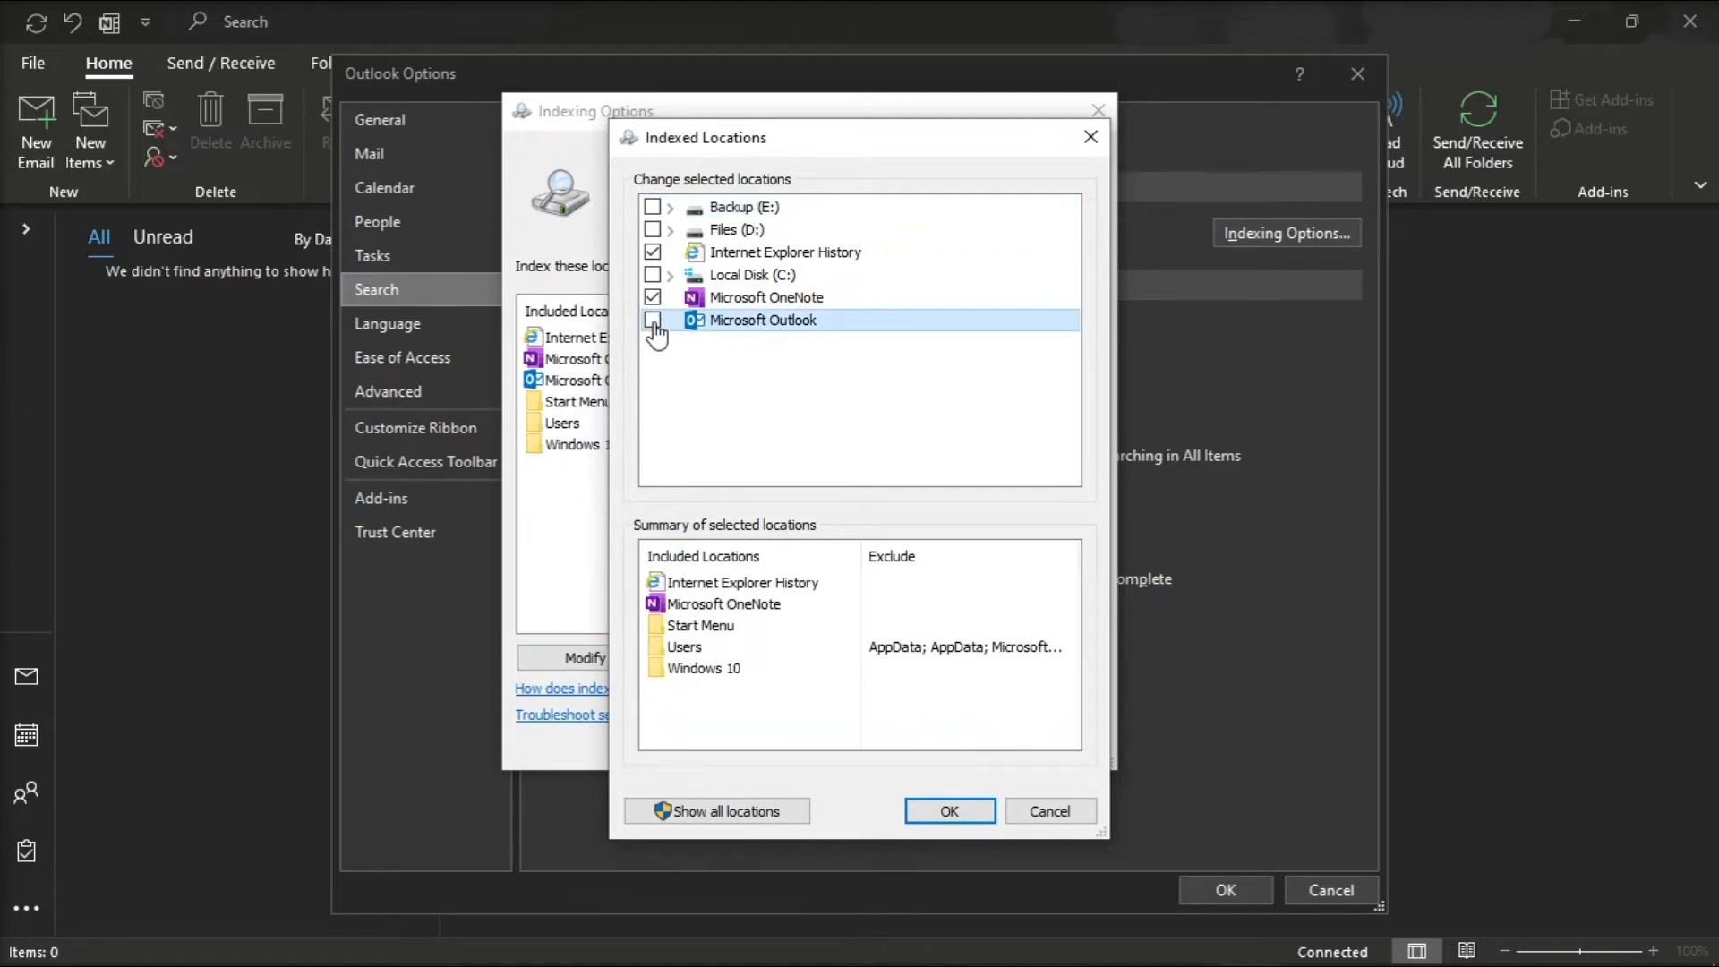
pyautogui.click(943, 812)
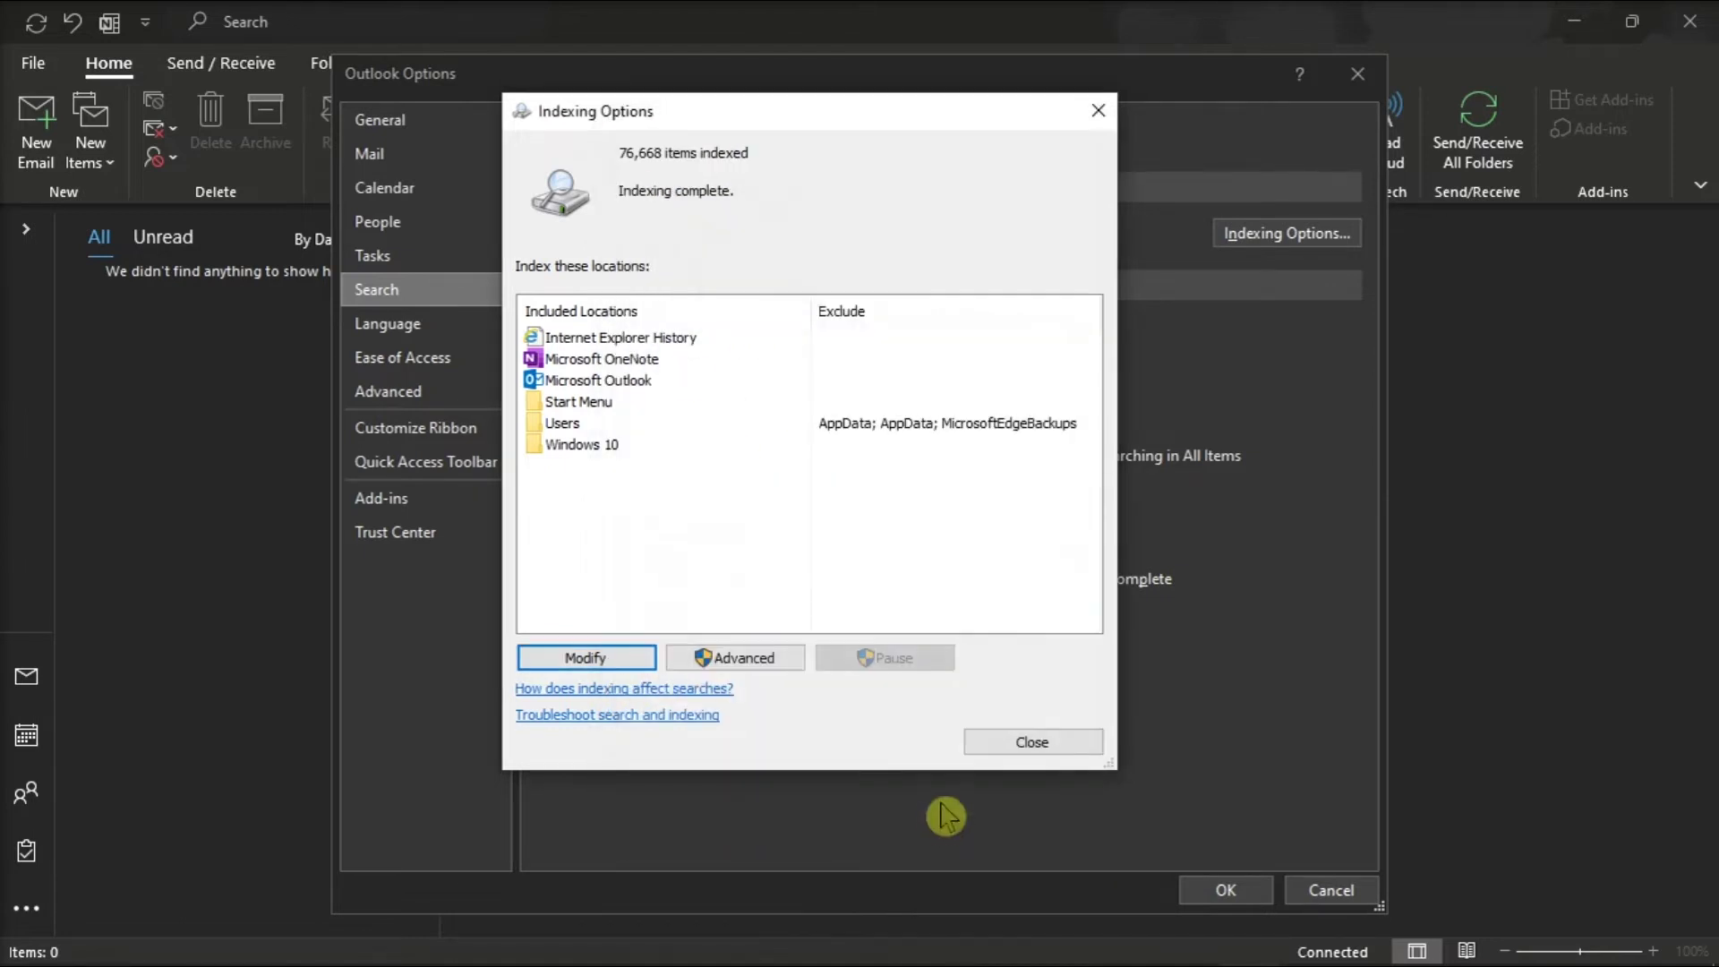
pyautogui.click(1029, 746)
pyautogui.click(1221, 891)
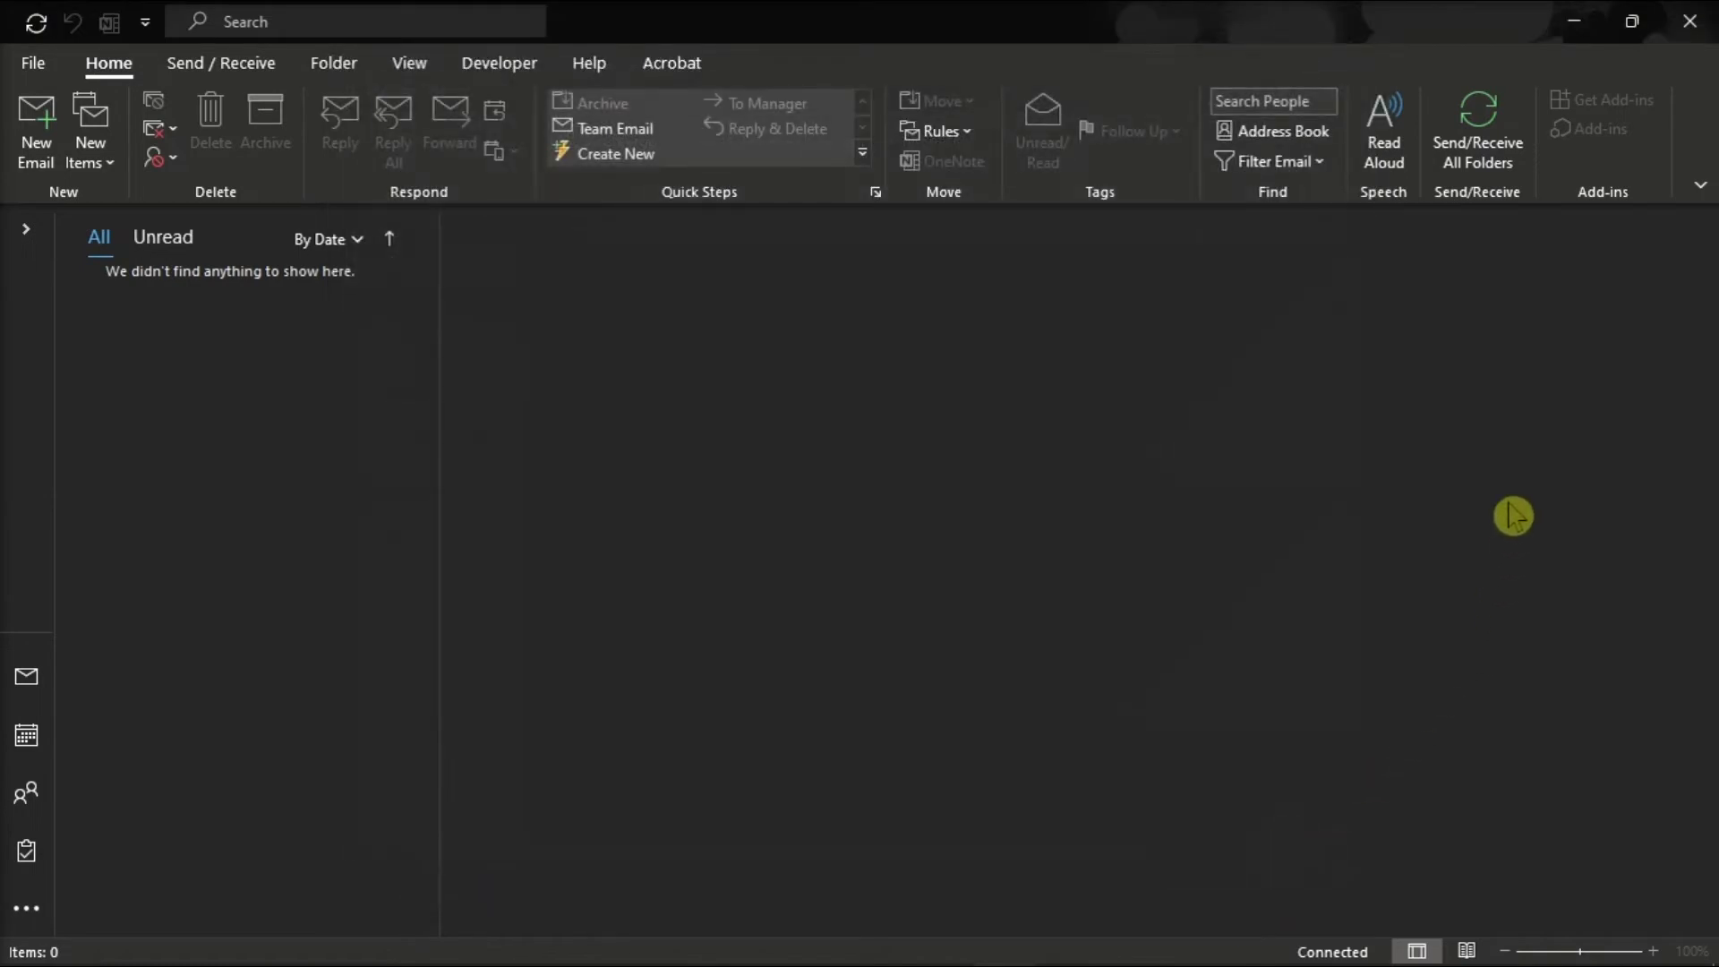
# Step: Open the Outlook data files' folder in File Explorer from the Account Settings Data Files list
pyautogui.click(32, 64)
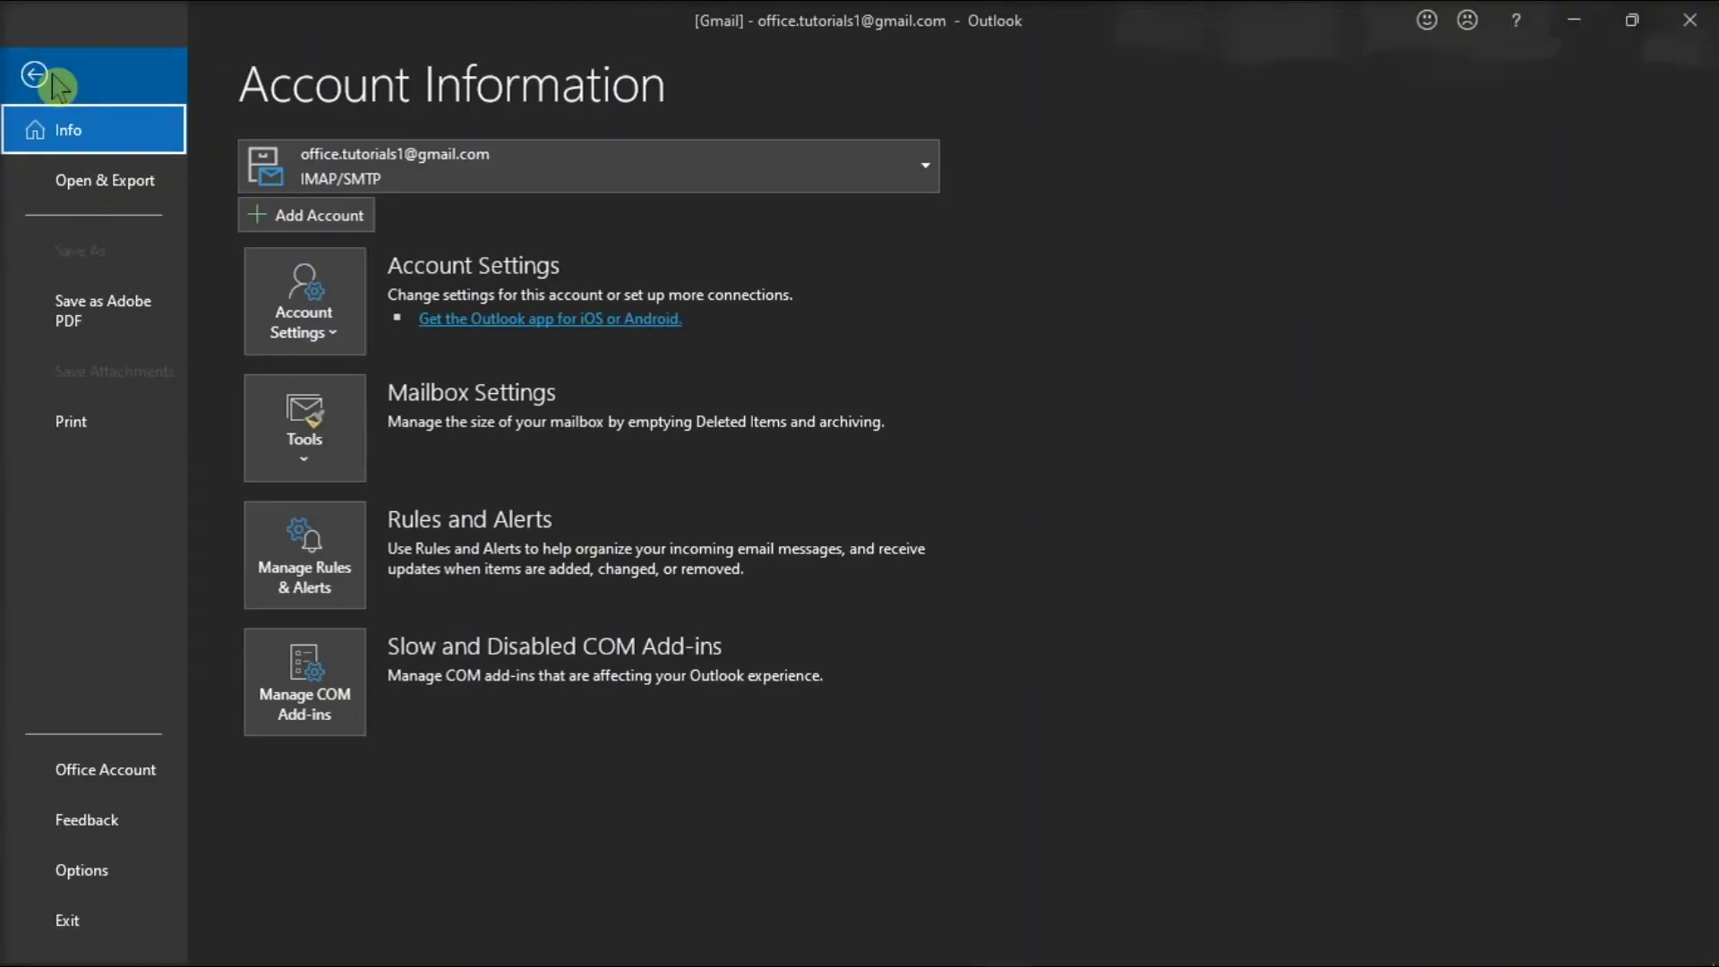
pyautogui.click(326, 302)
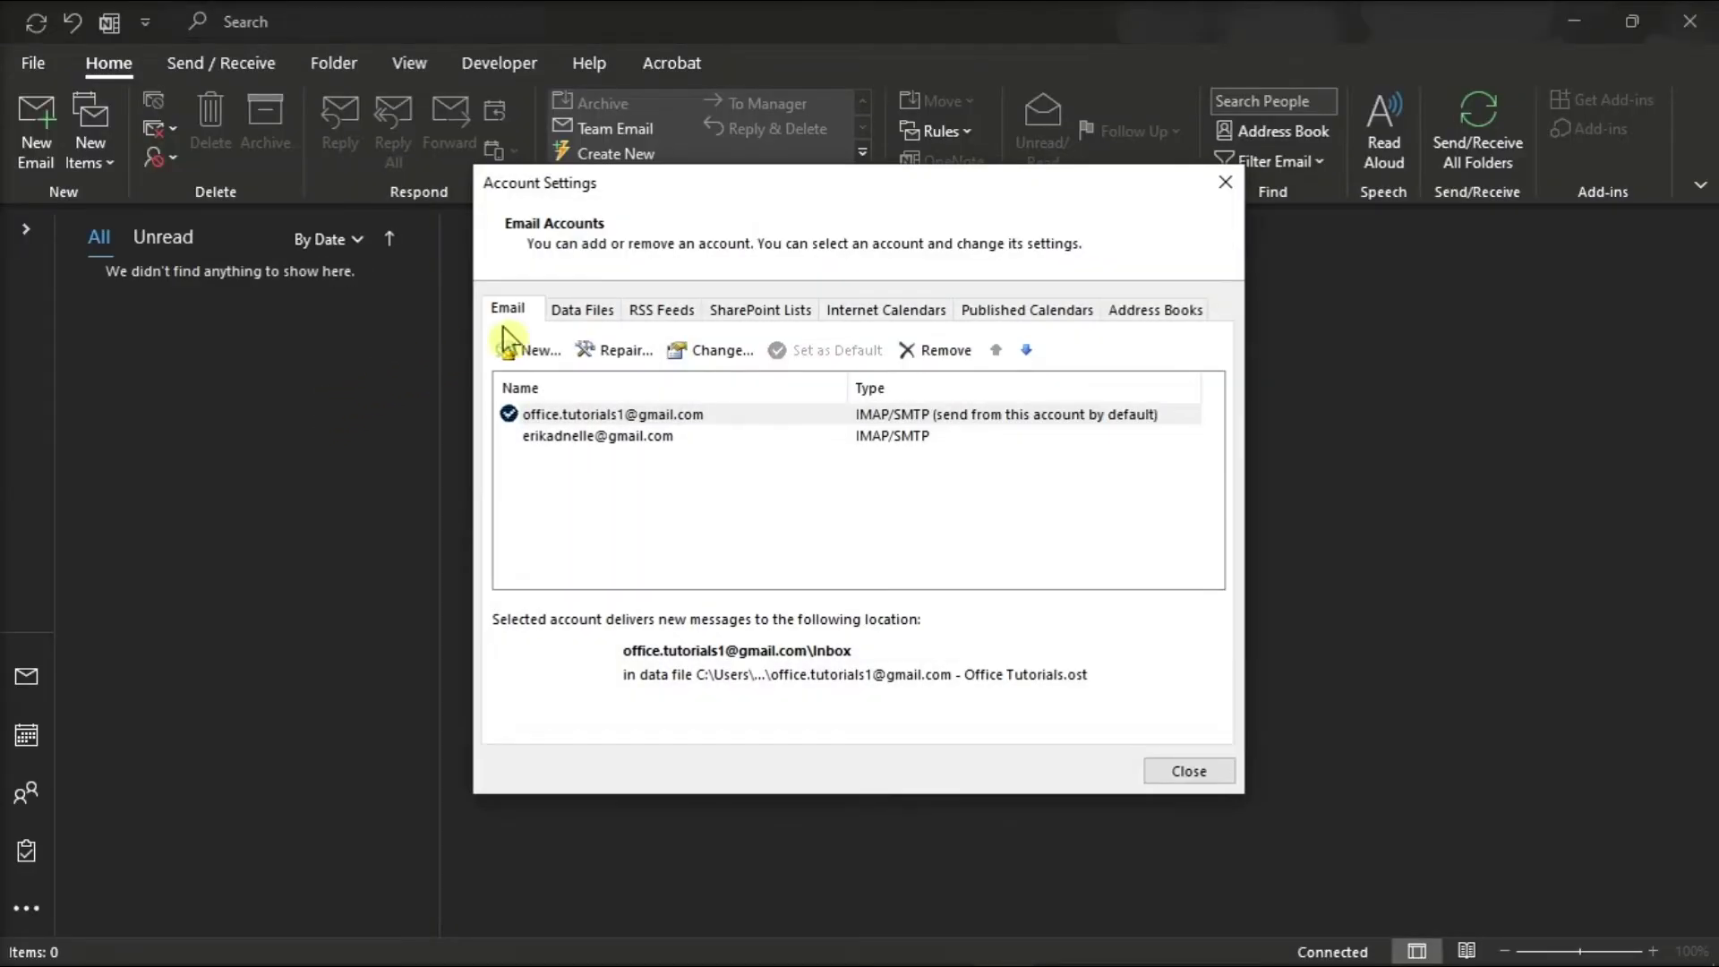
pyautogui.click(579, 312)
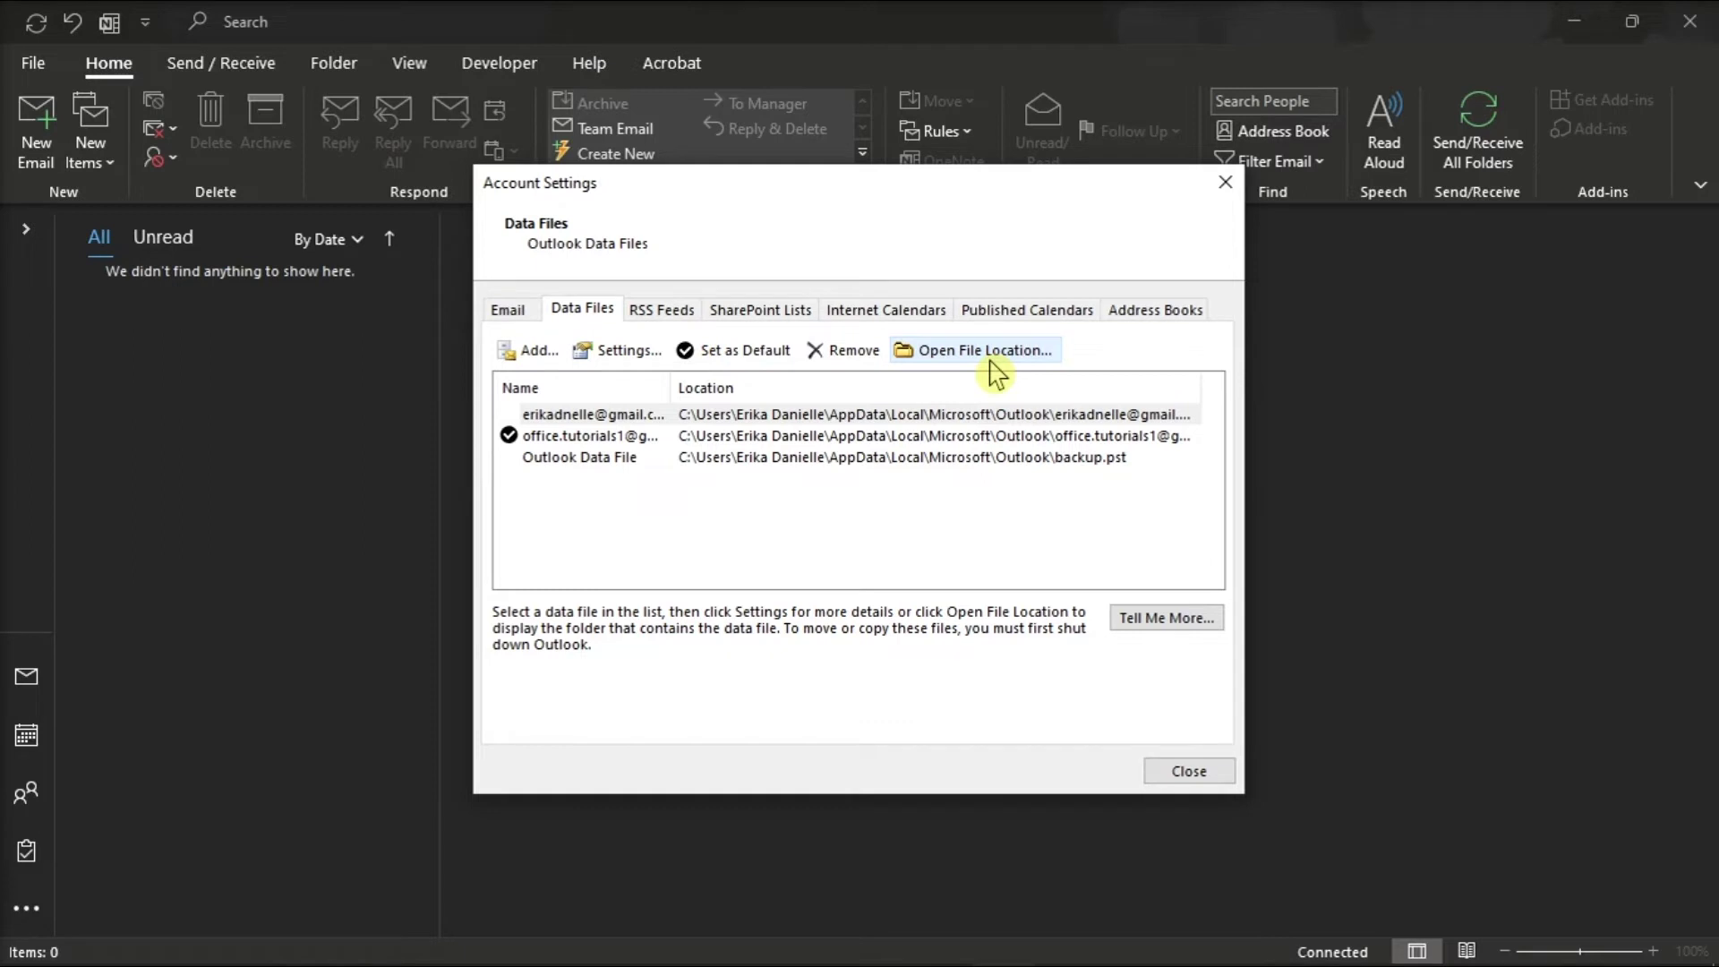
pyautogui.click(990, 361)
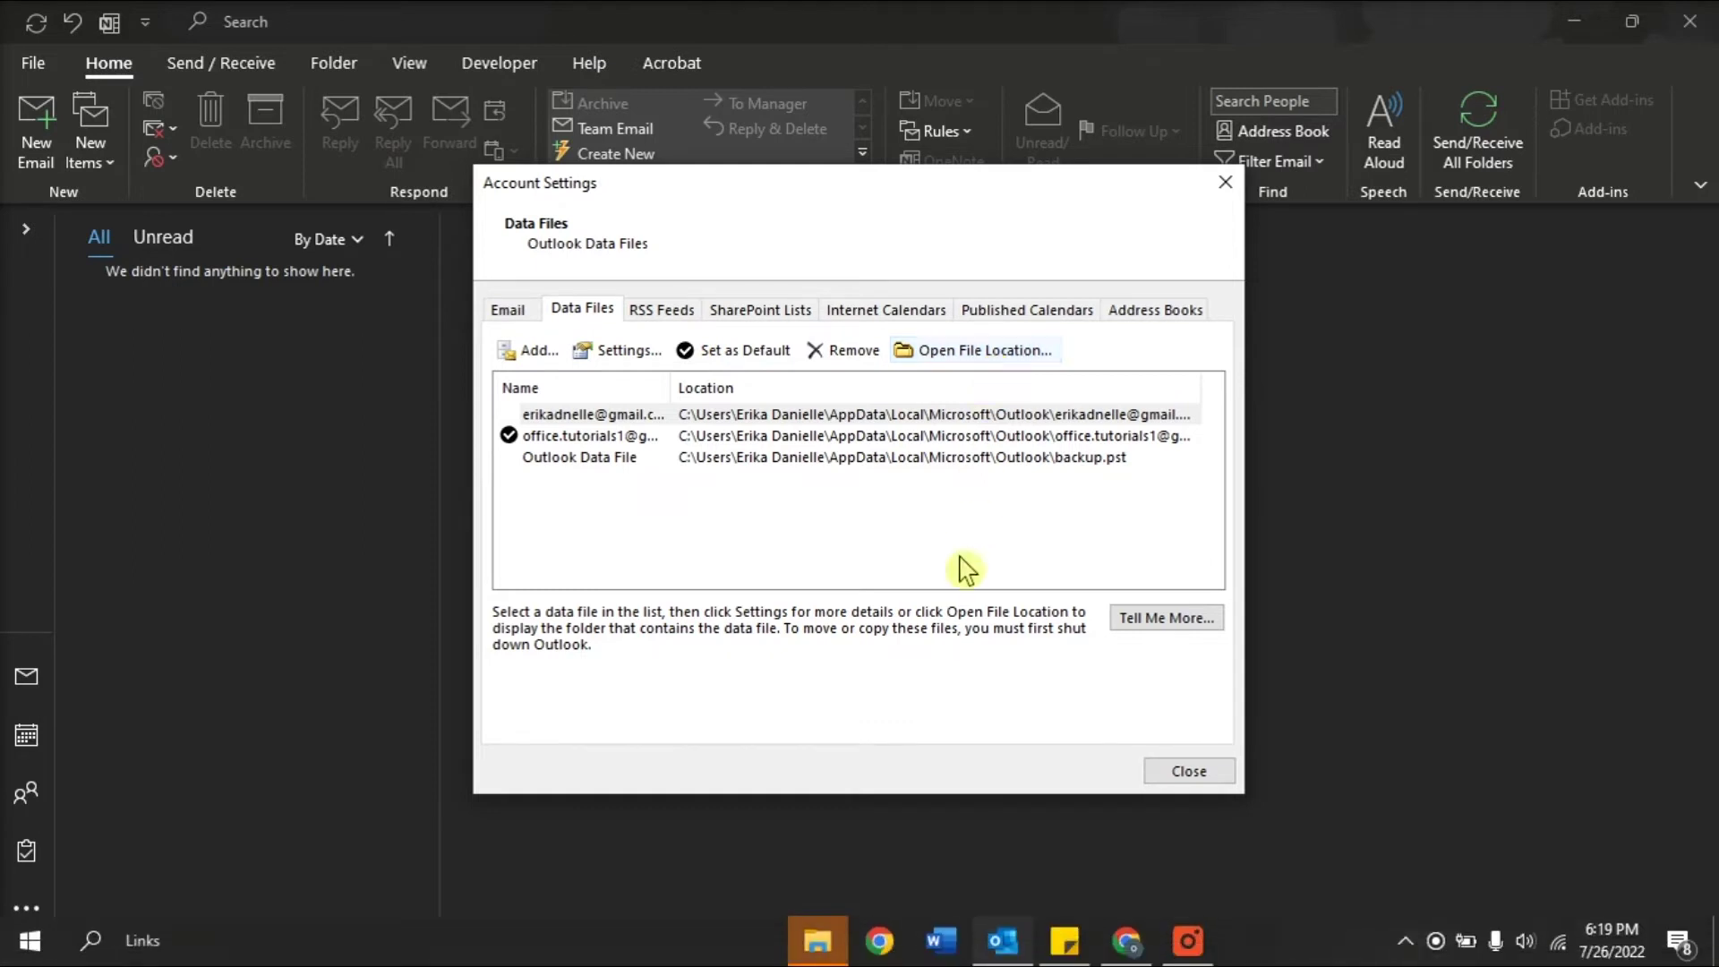
pyautogui.click(834, 950)
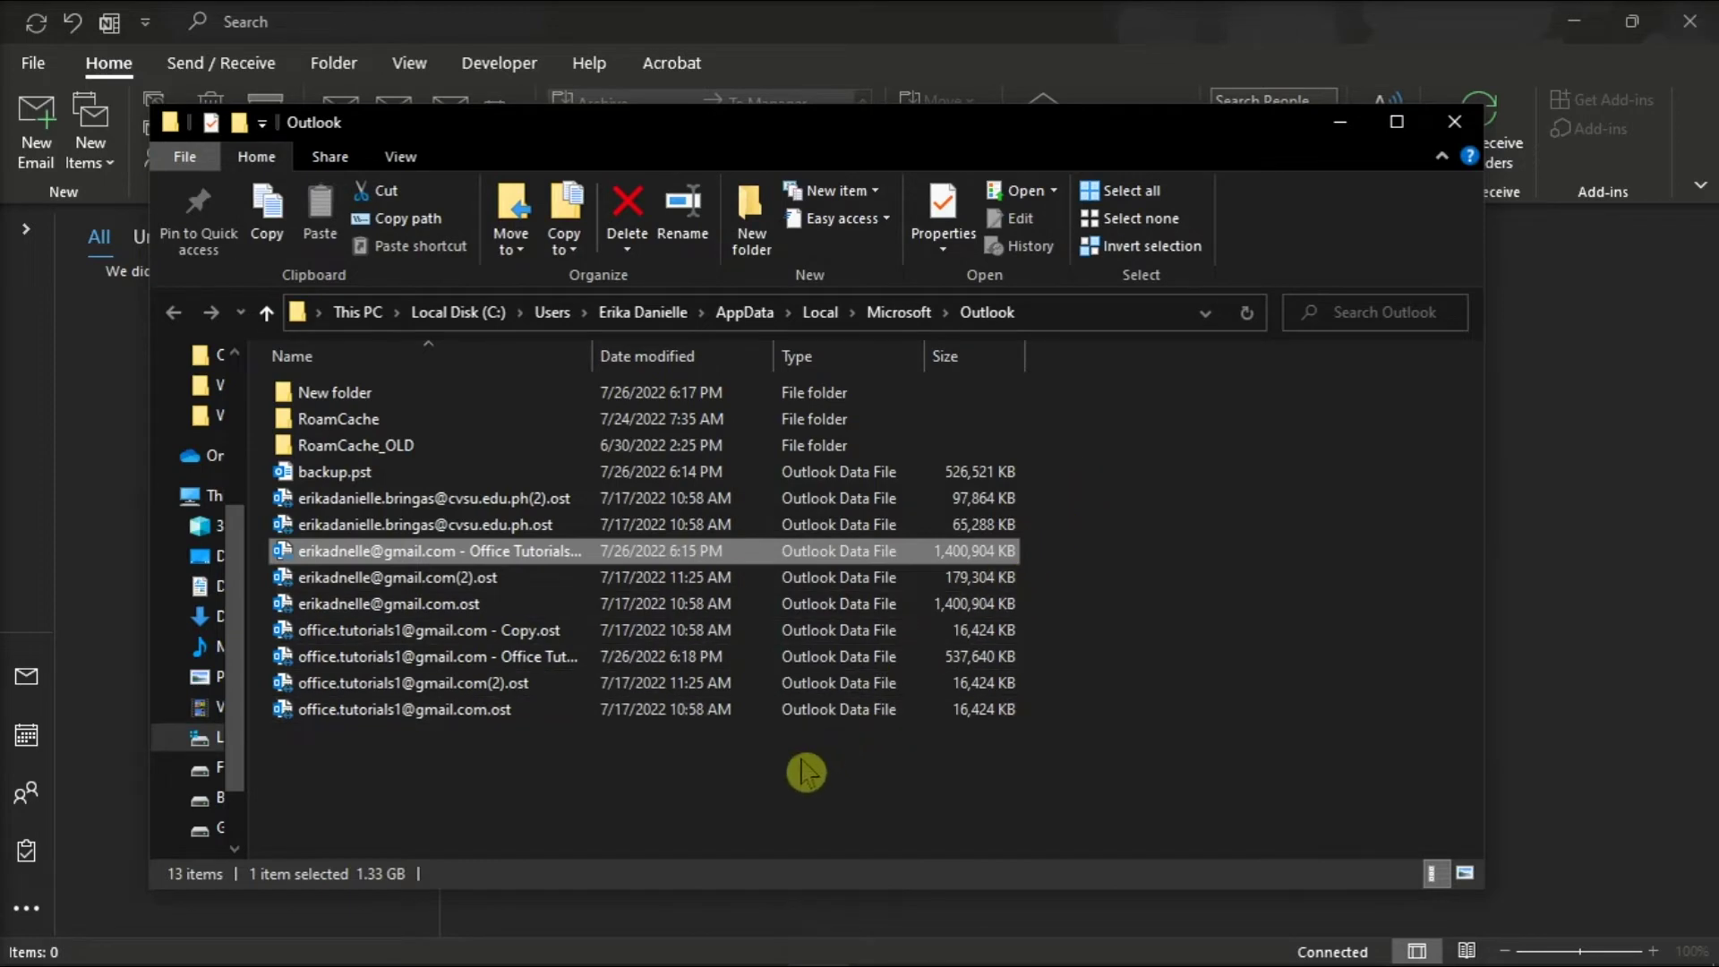
# Step: Allow content indexing on all nine selected Outlook data files, then close File Explorer
pyautogui.moveTo(811, 757)
pyautogui.mouseDown()
pyautogui.moveTo(799, 576)
pyautogui.moveTo(839, 507)
pyautogui.mouseUp()
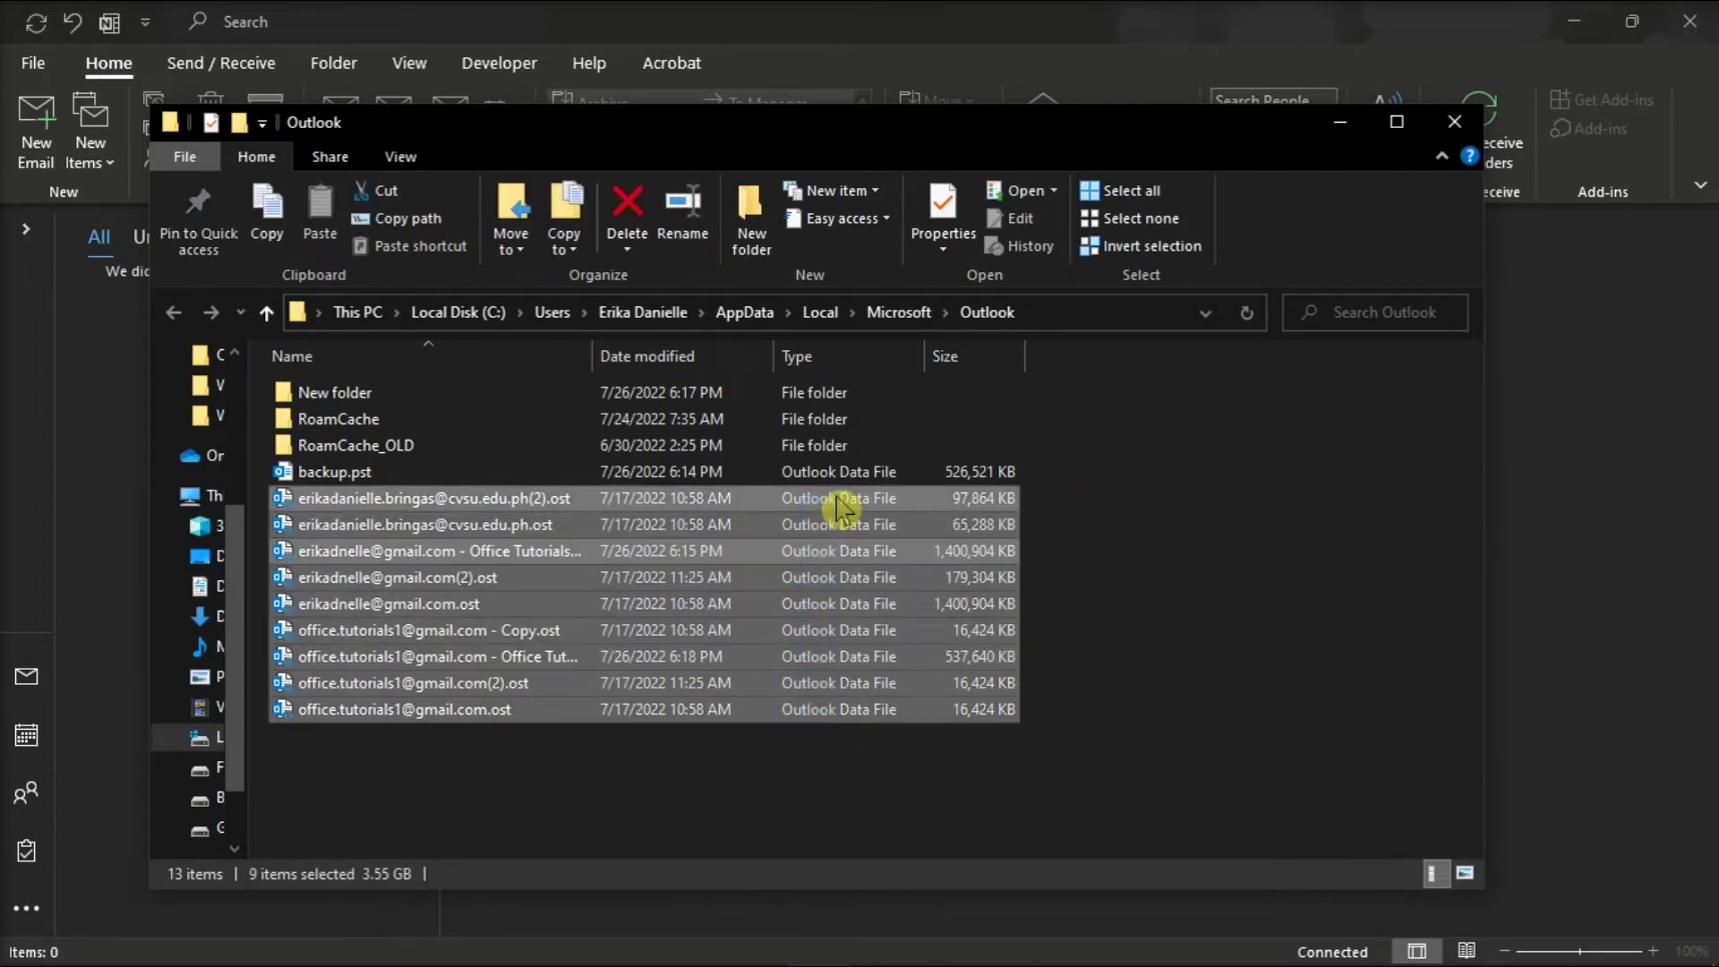
pyautogui.rightClick(838, 505)
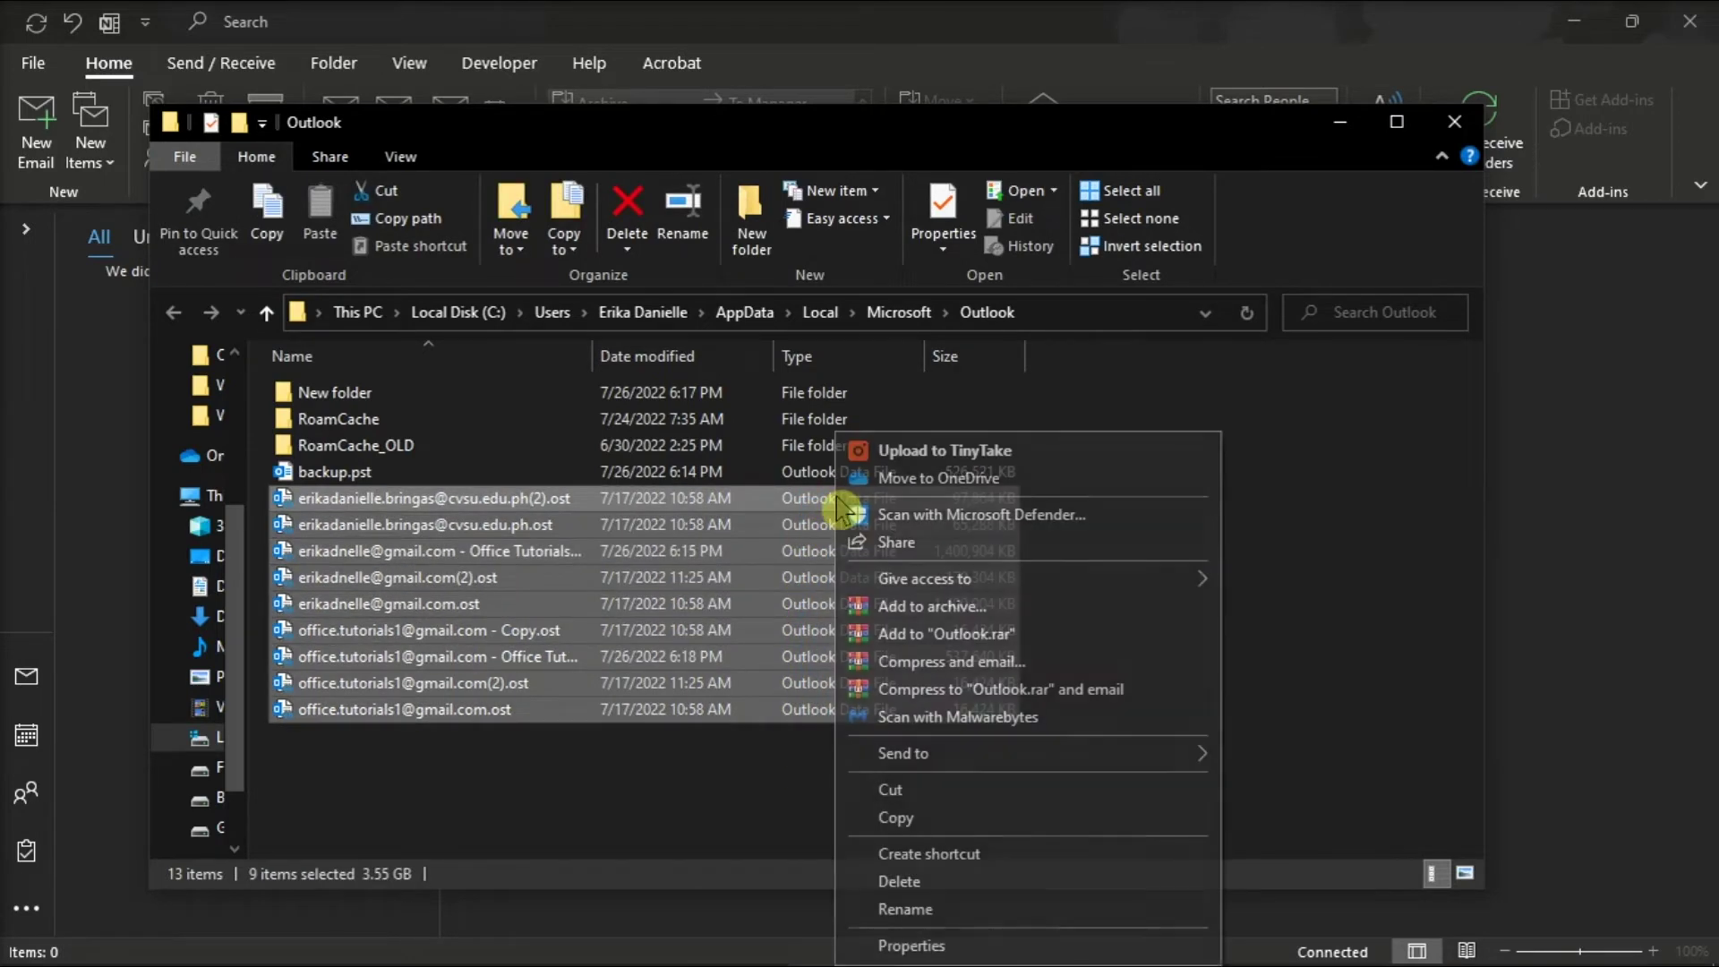
pyautogui.click(911, 950)
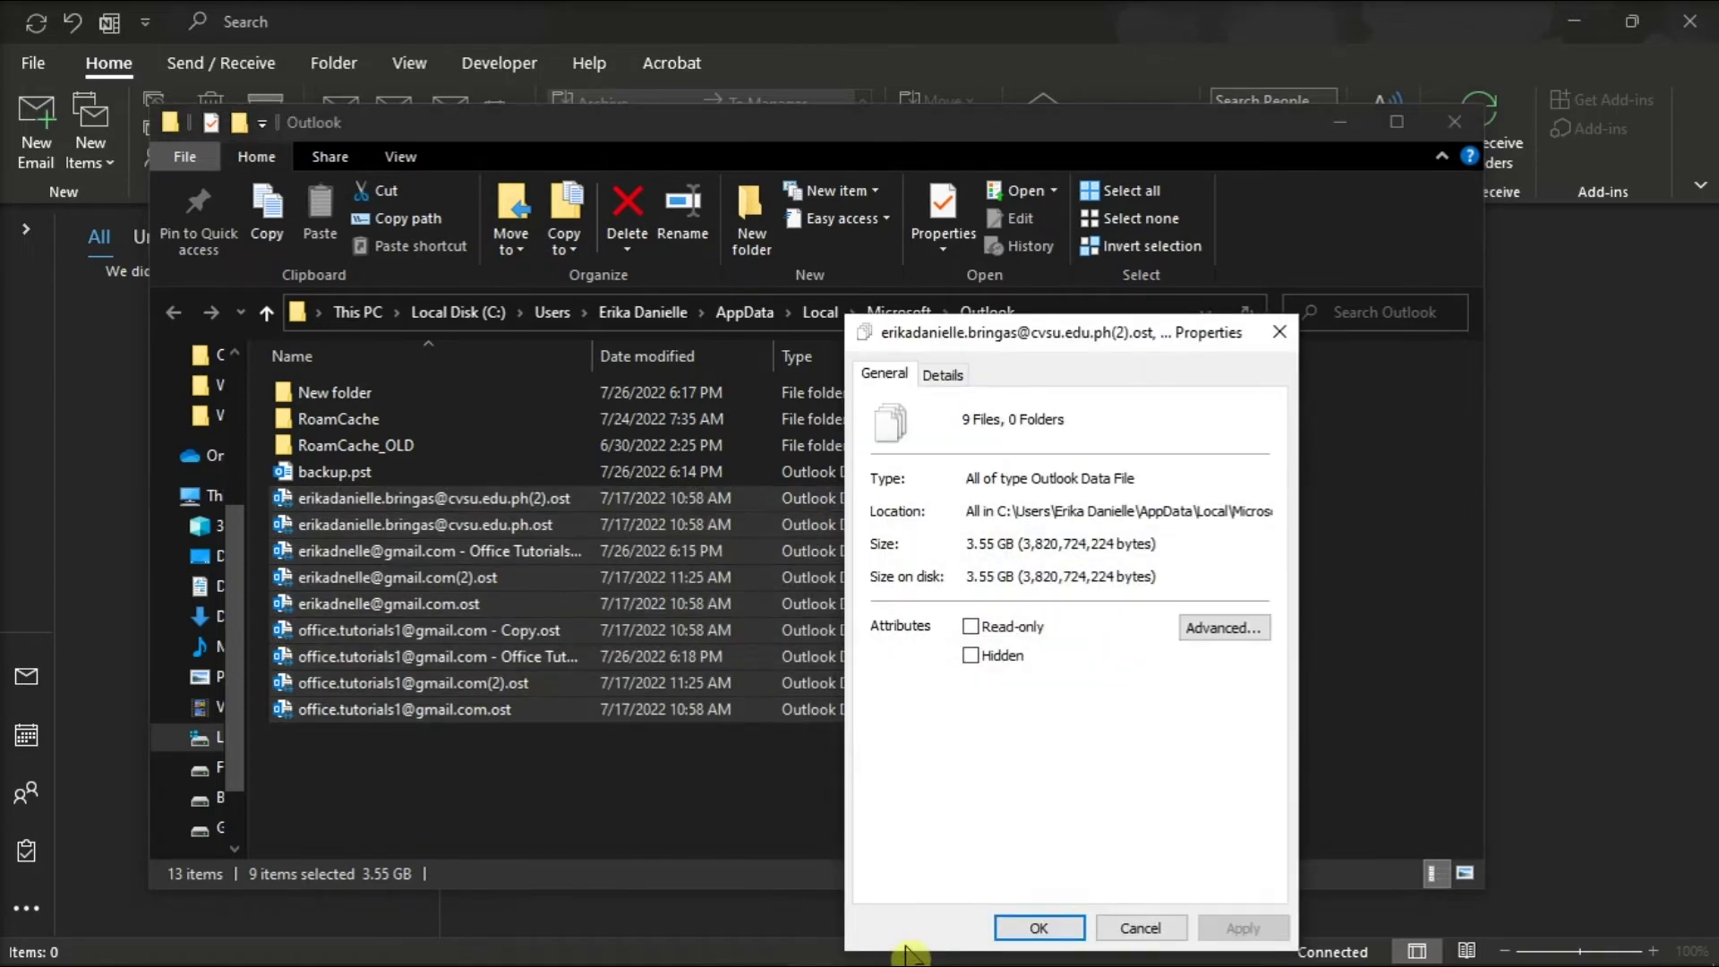
pyautogui.click(1222, 630)
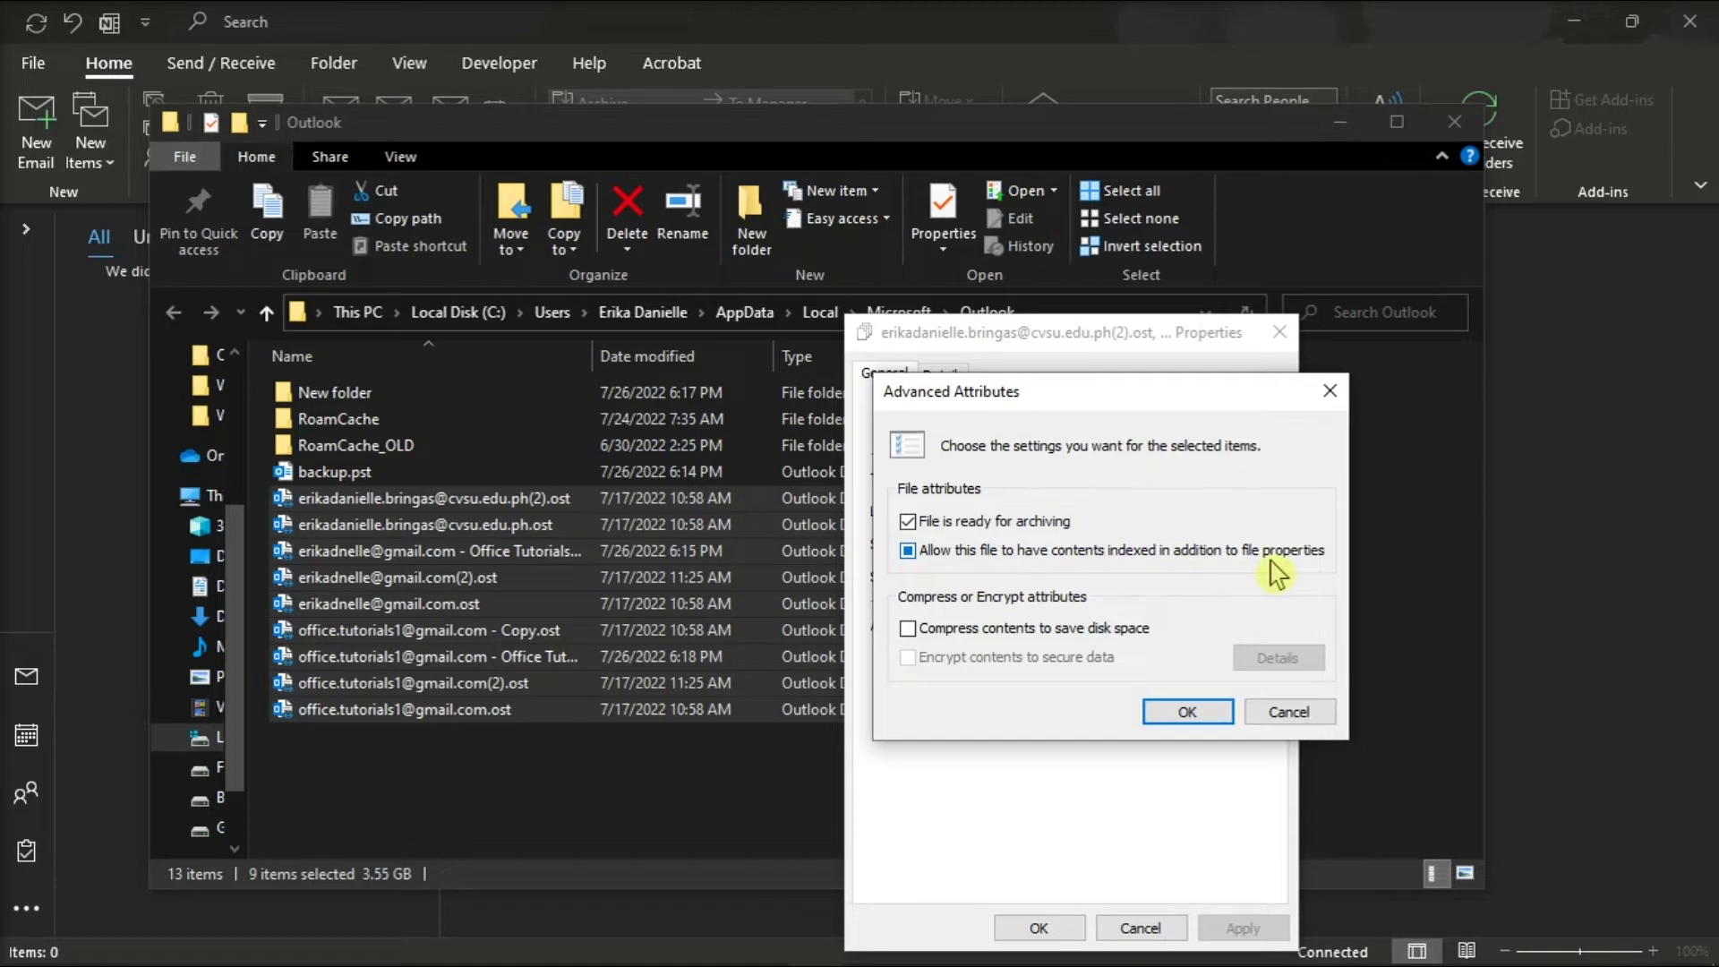
pyautogui.click(1183, 714)
pyautogui.click(1238, 928)
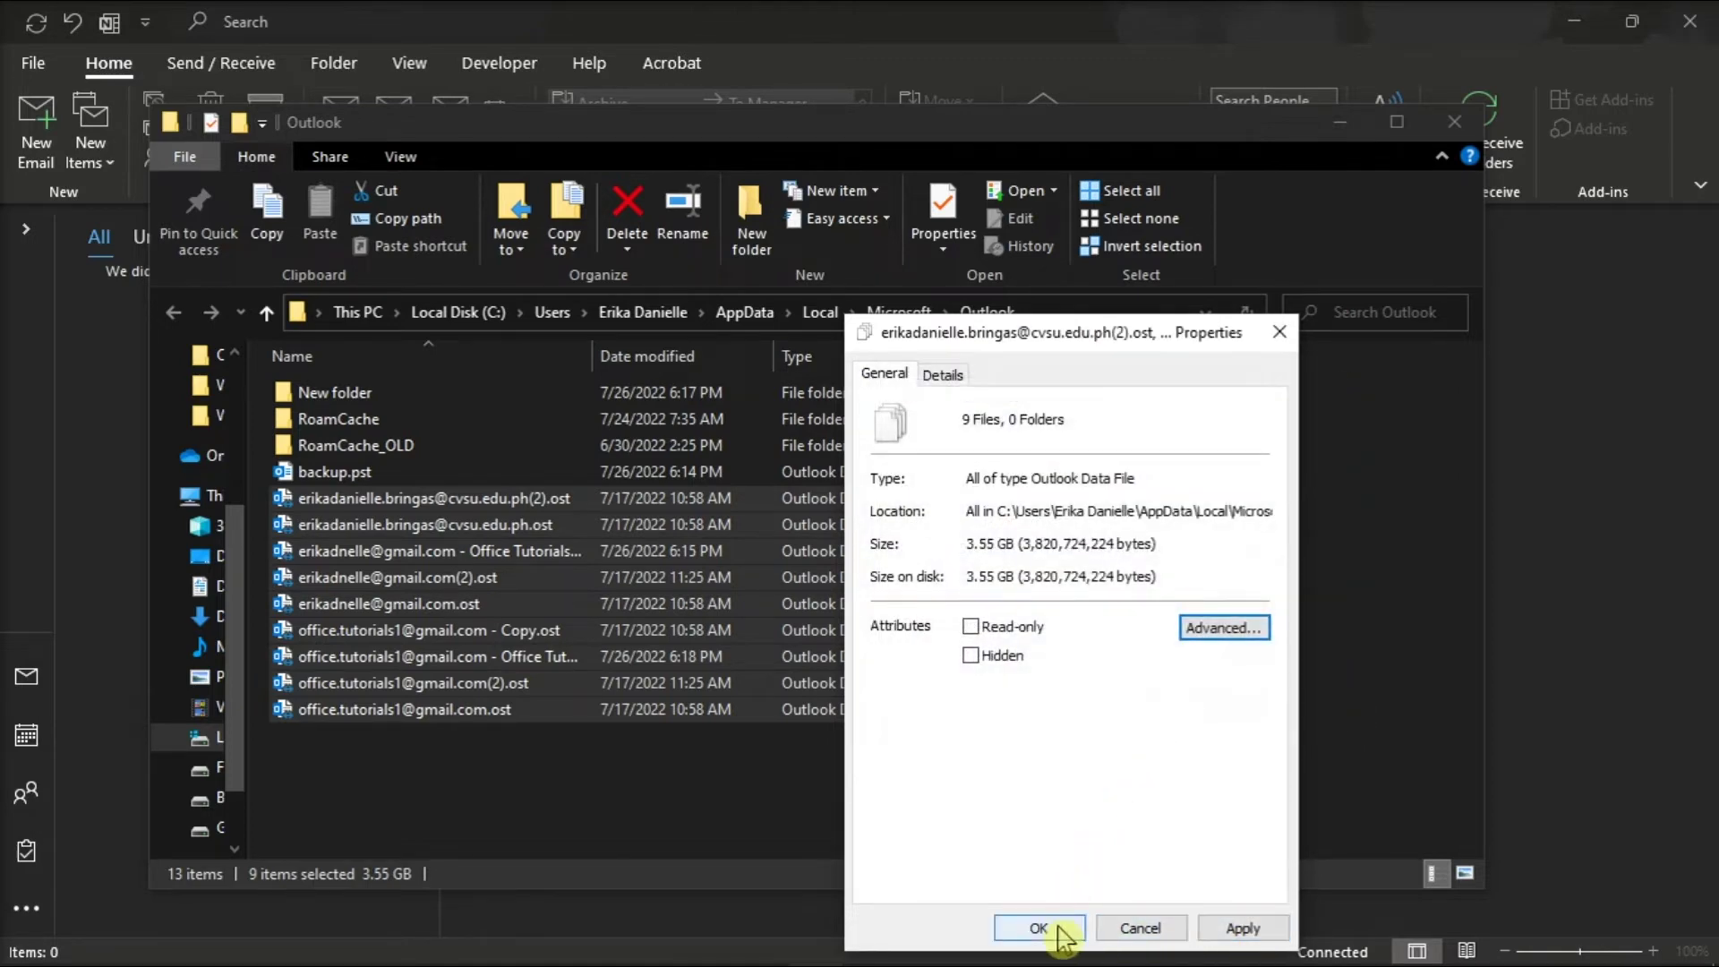
pyautogui.click(1044, 929)
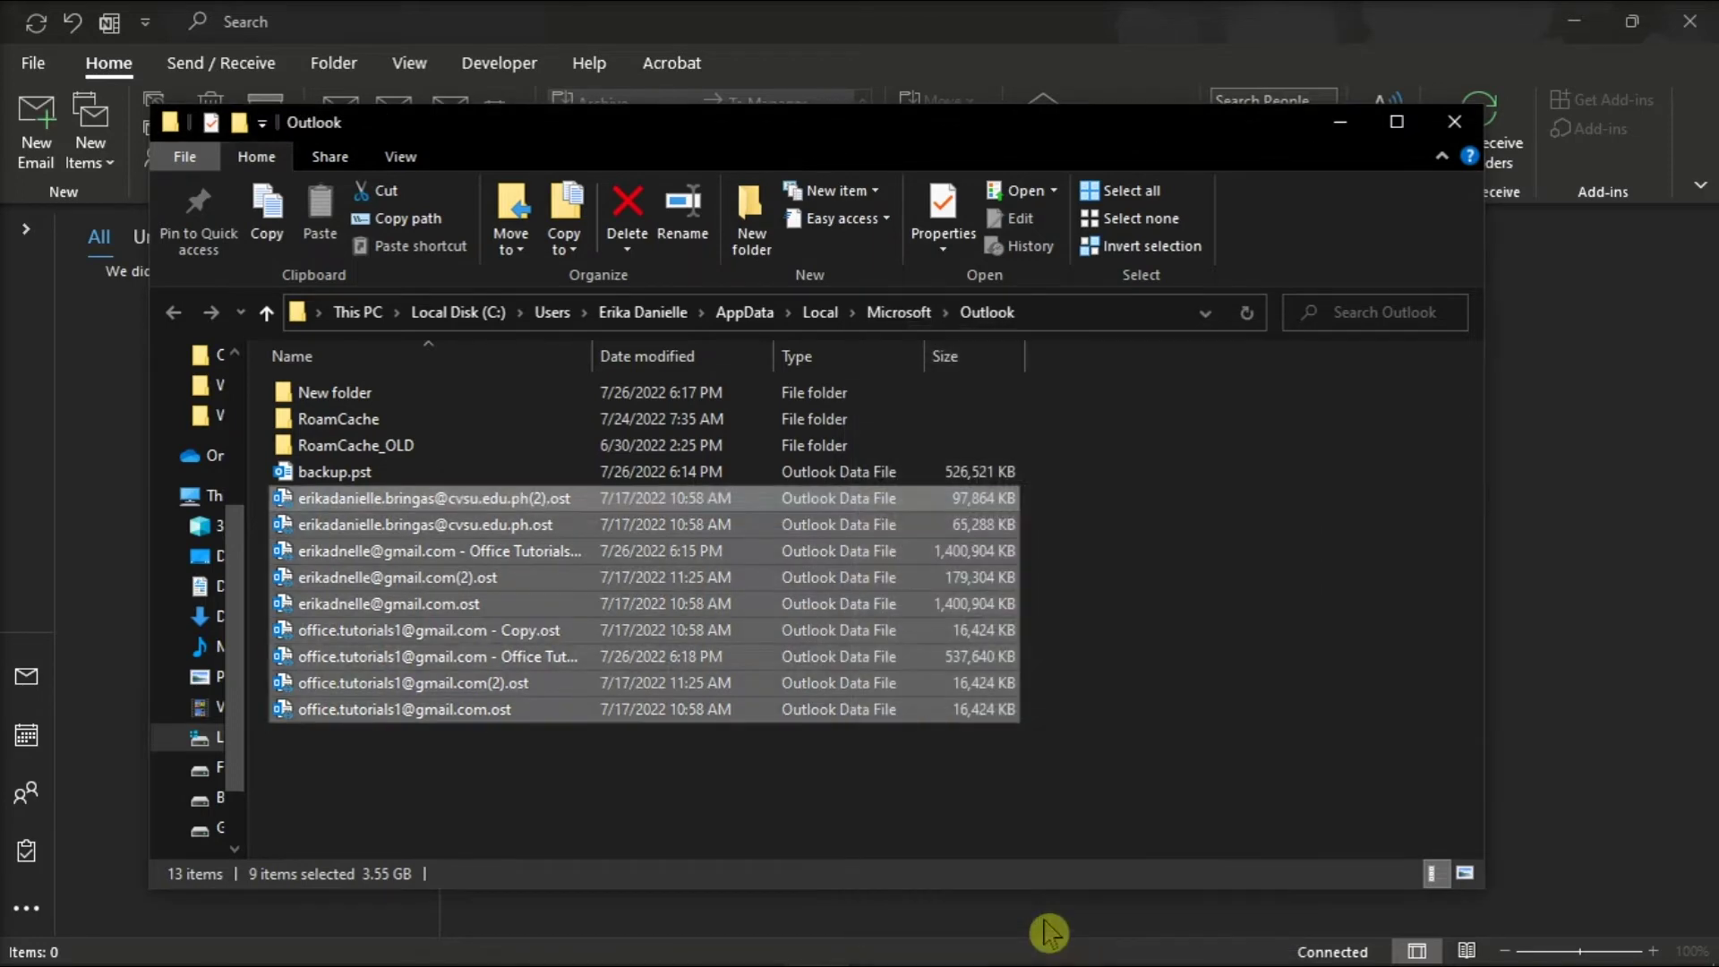
pyautogui.hotkey('alt', 'F4')
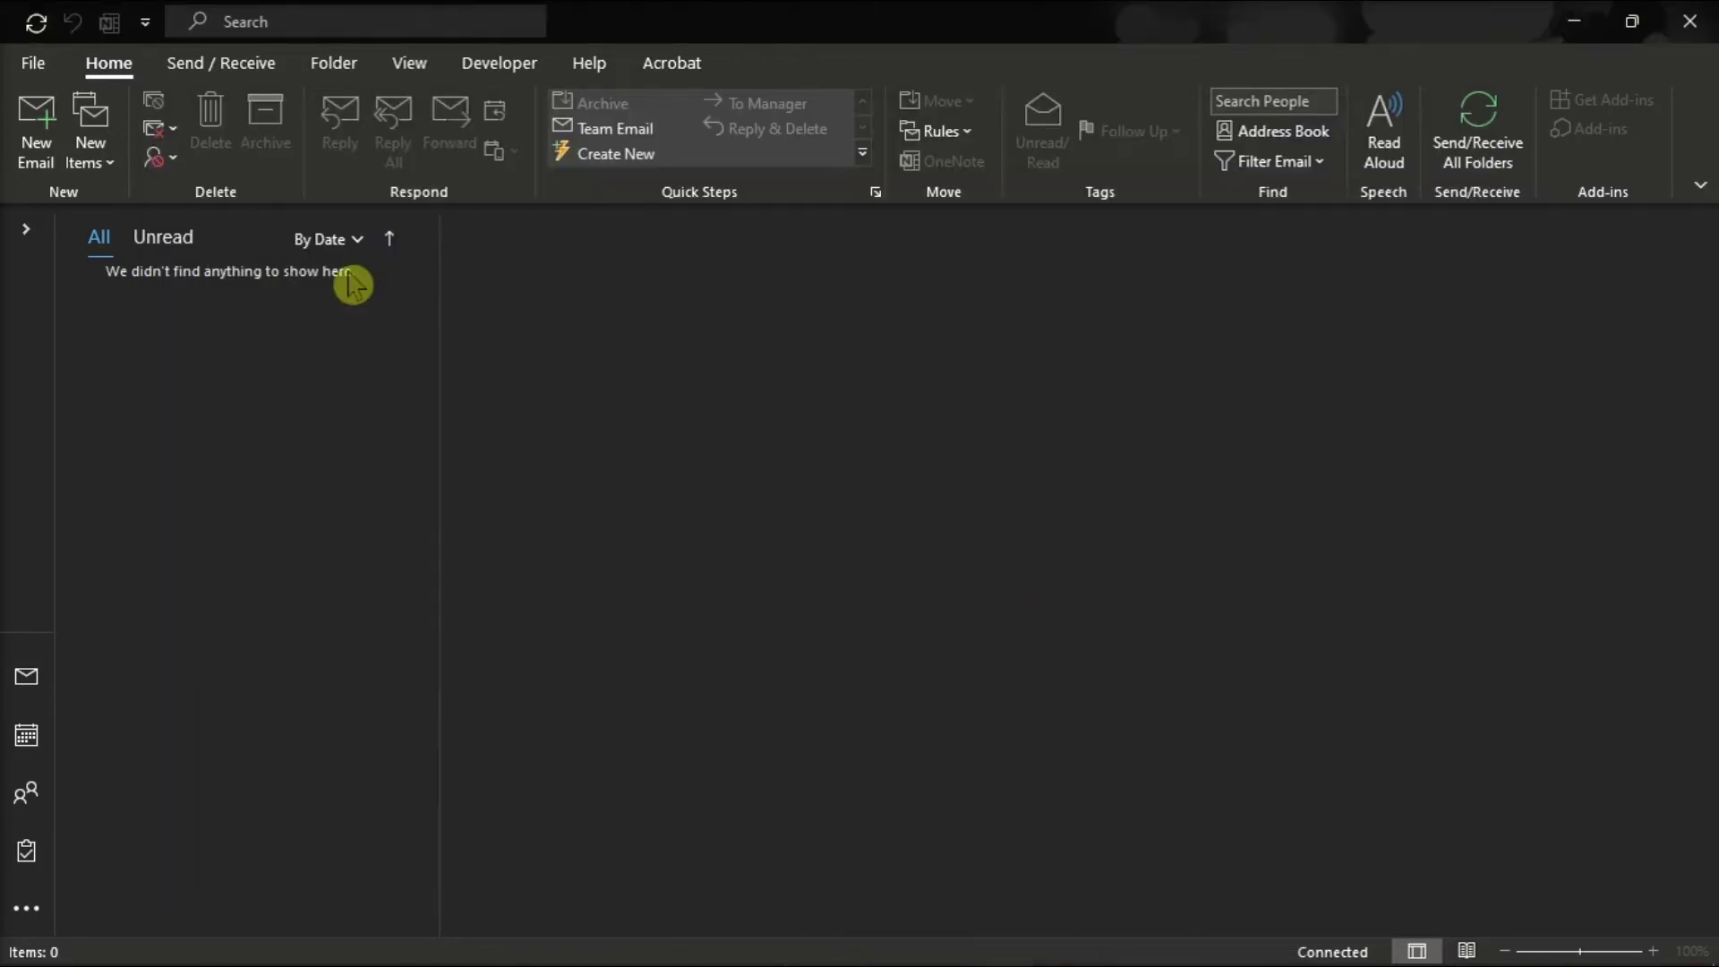
# Step: Reopen Indexing Options through File > Options > Search
pyautogui.click(32, 62)
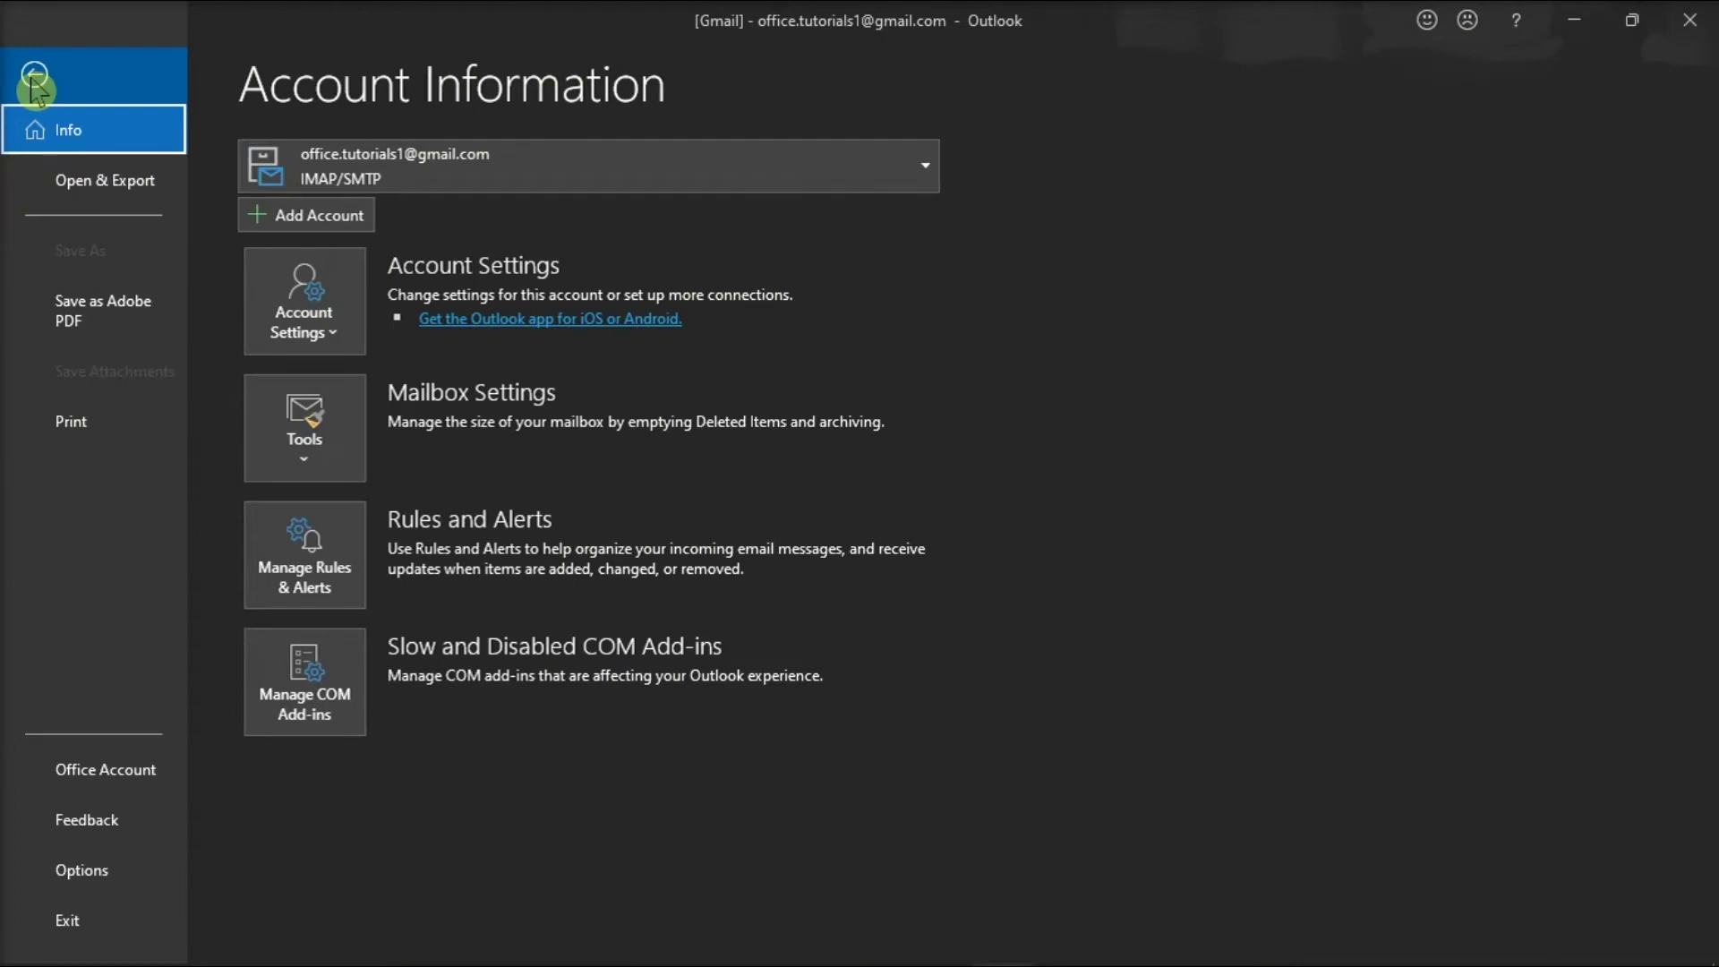
pyautogui.click(84, 873)
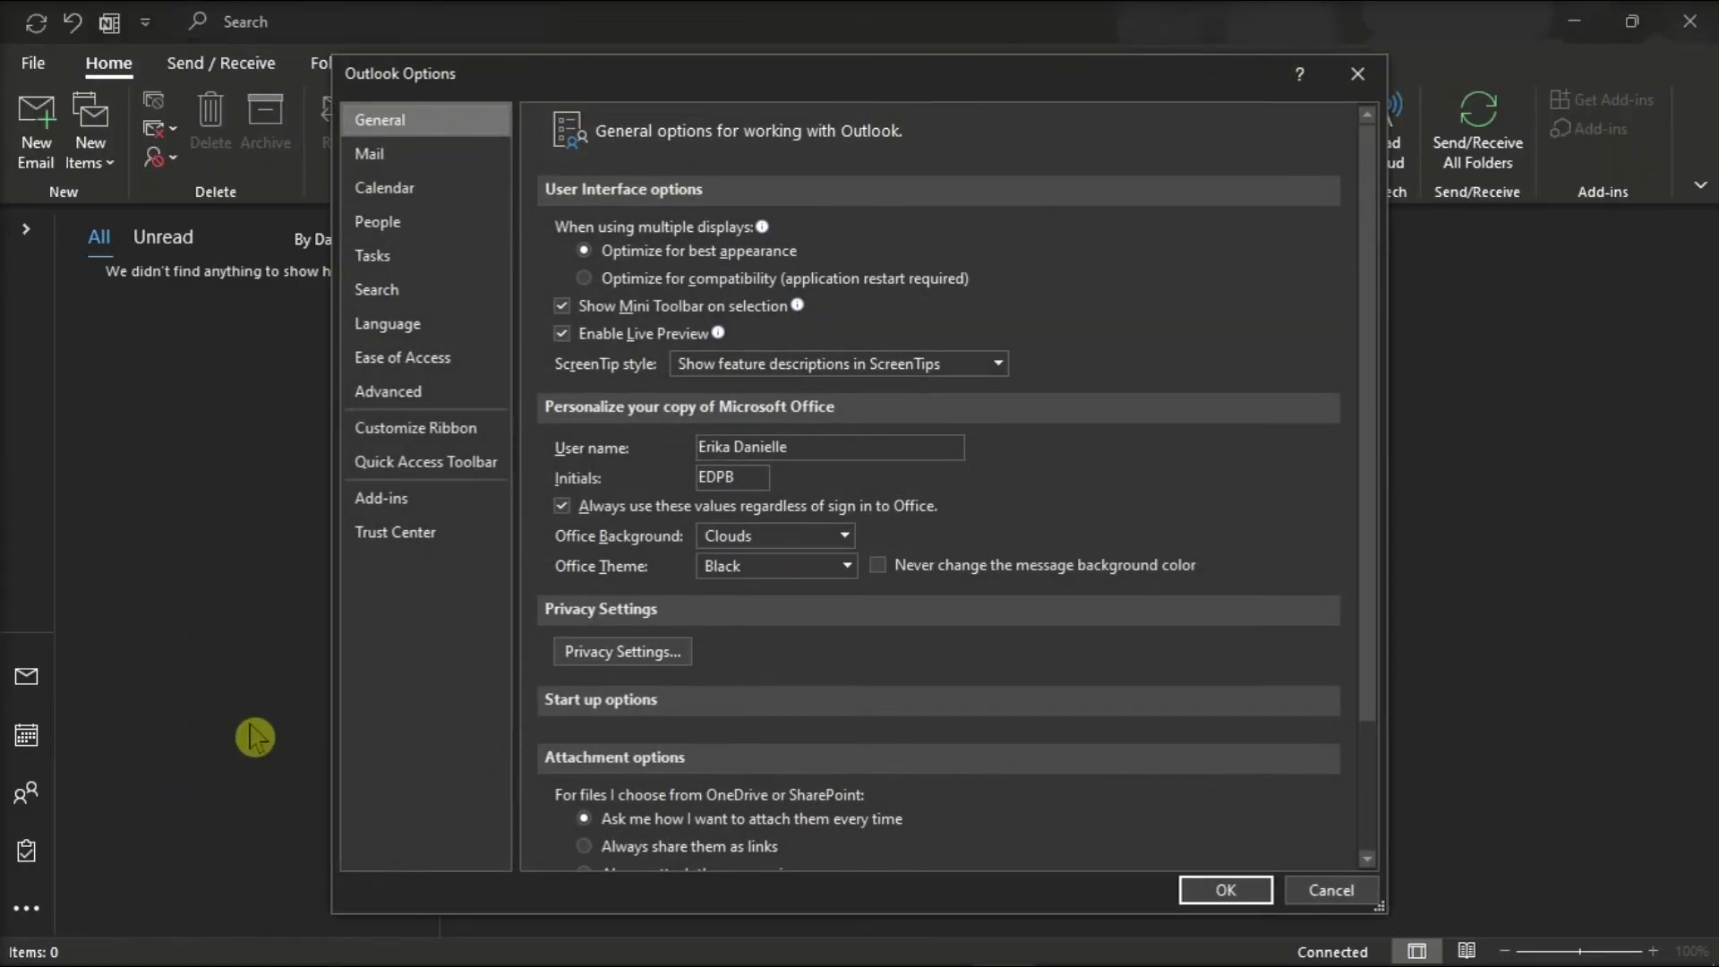
pyautogui.click(390, 292)
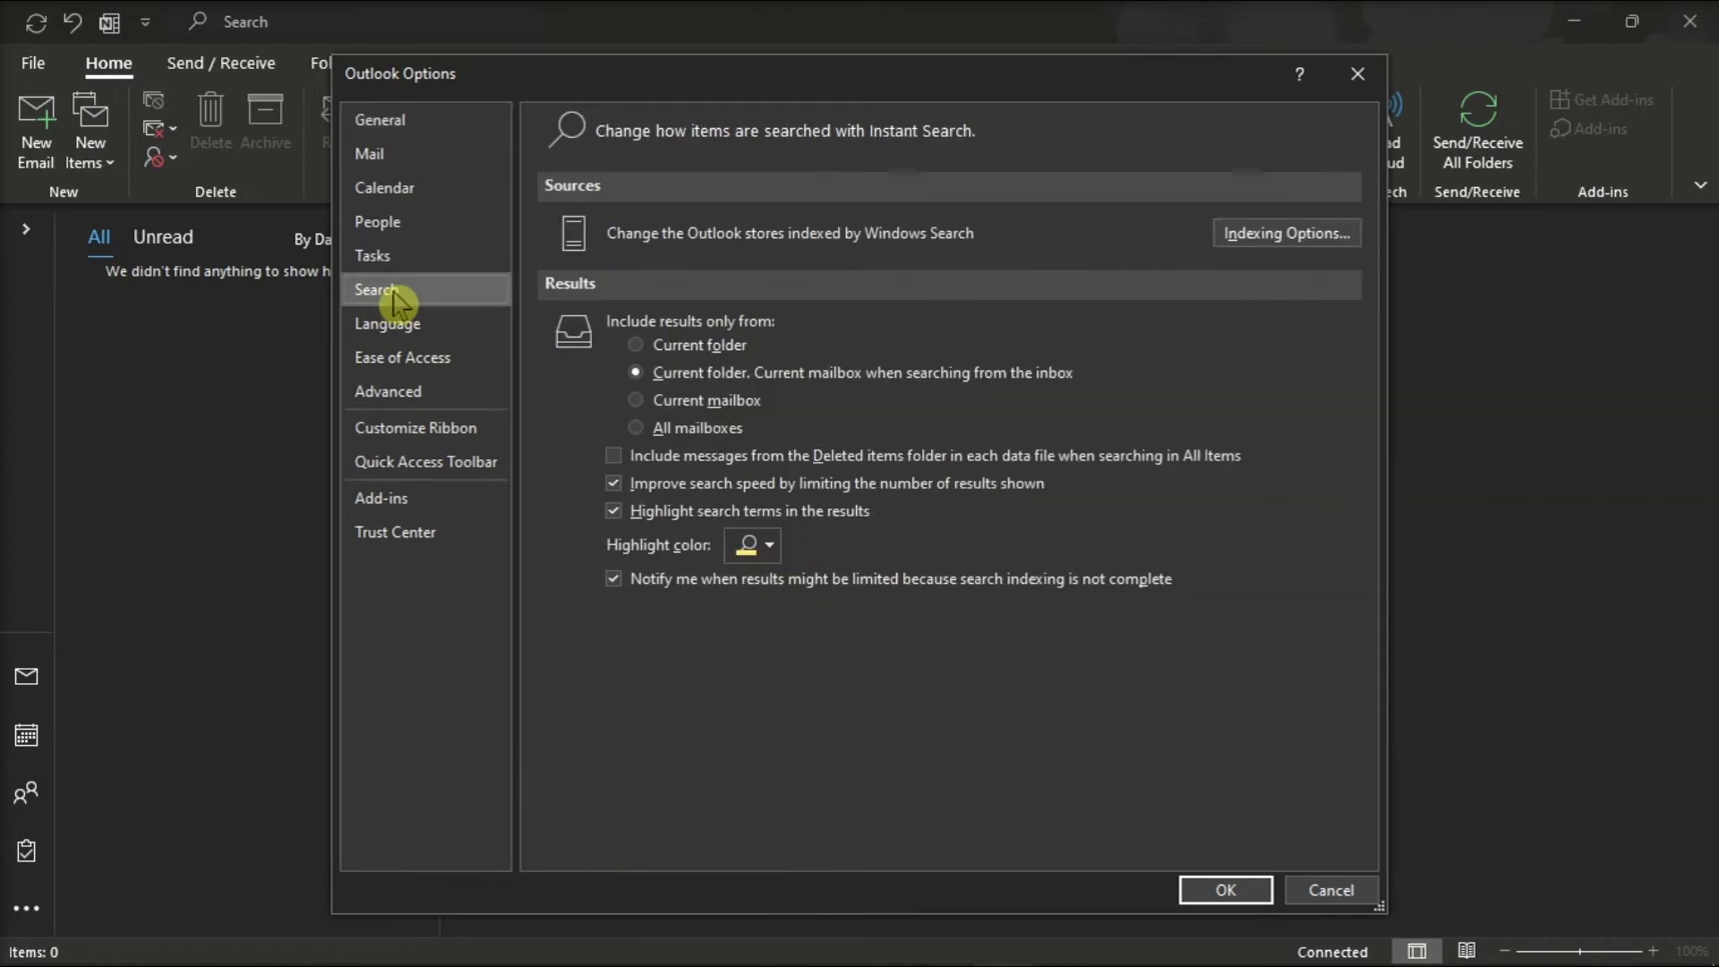
pyautogui.click(1255, 239)
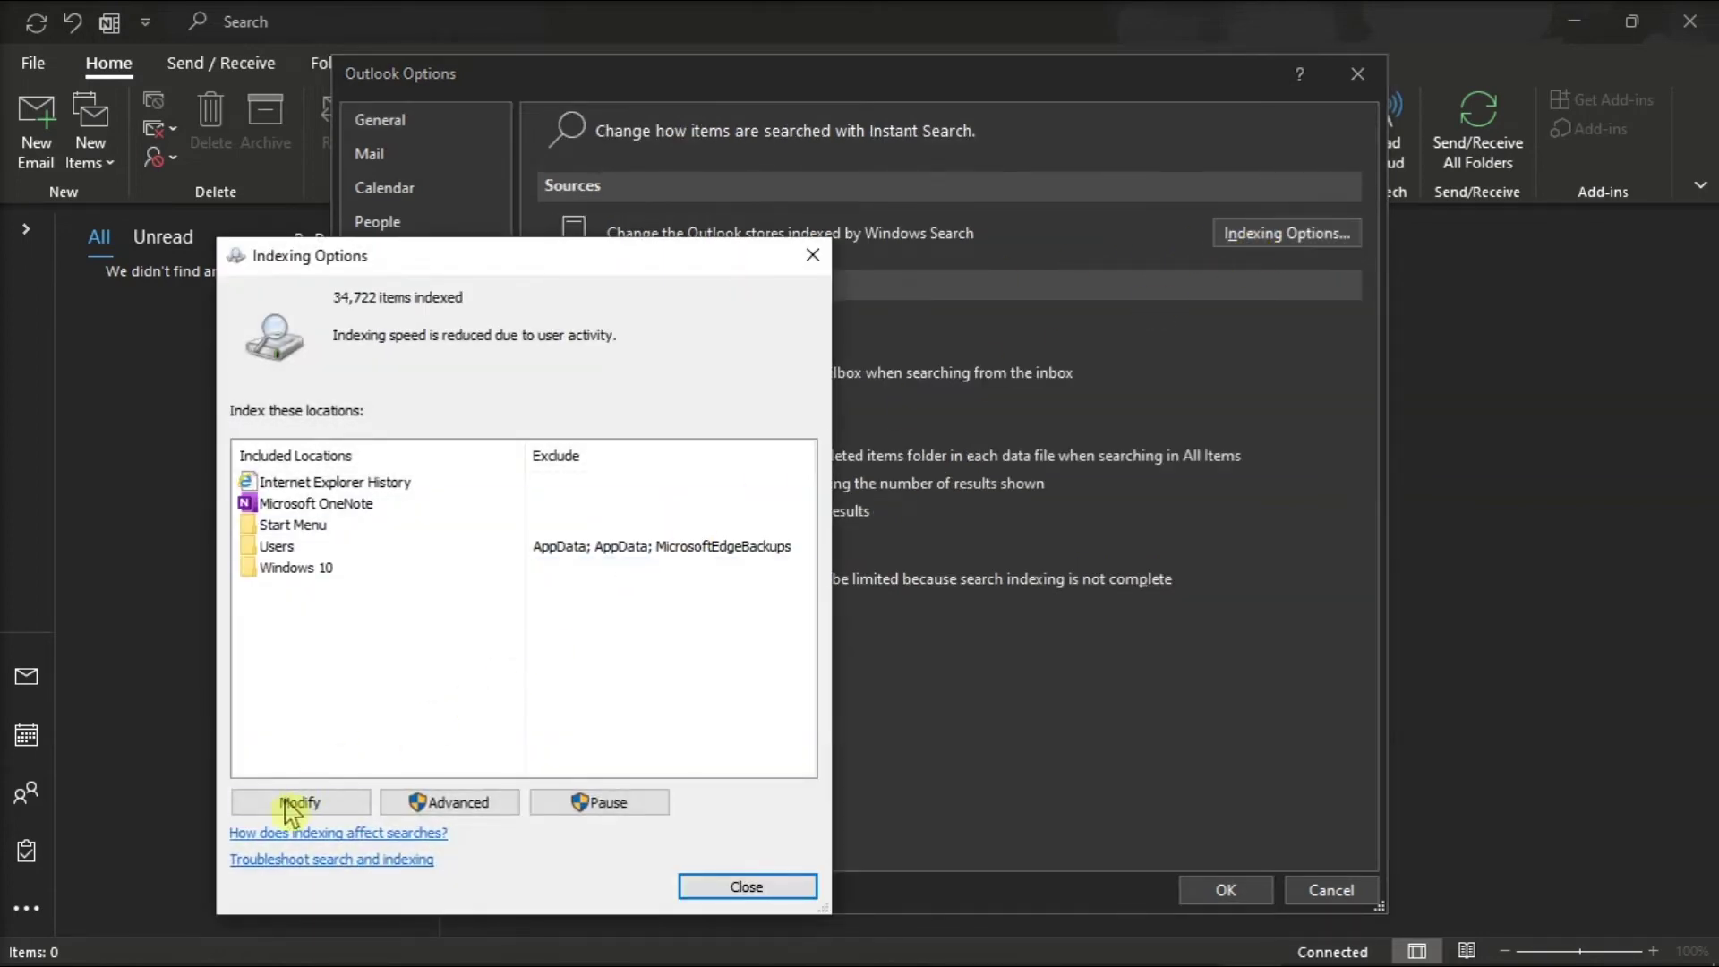
# Step: Tick Microsoft Outlook as an indexed location, then close Indexing Options and Outlook Options
pyautogui.click(286, 802)
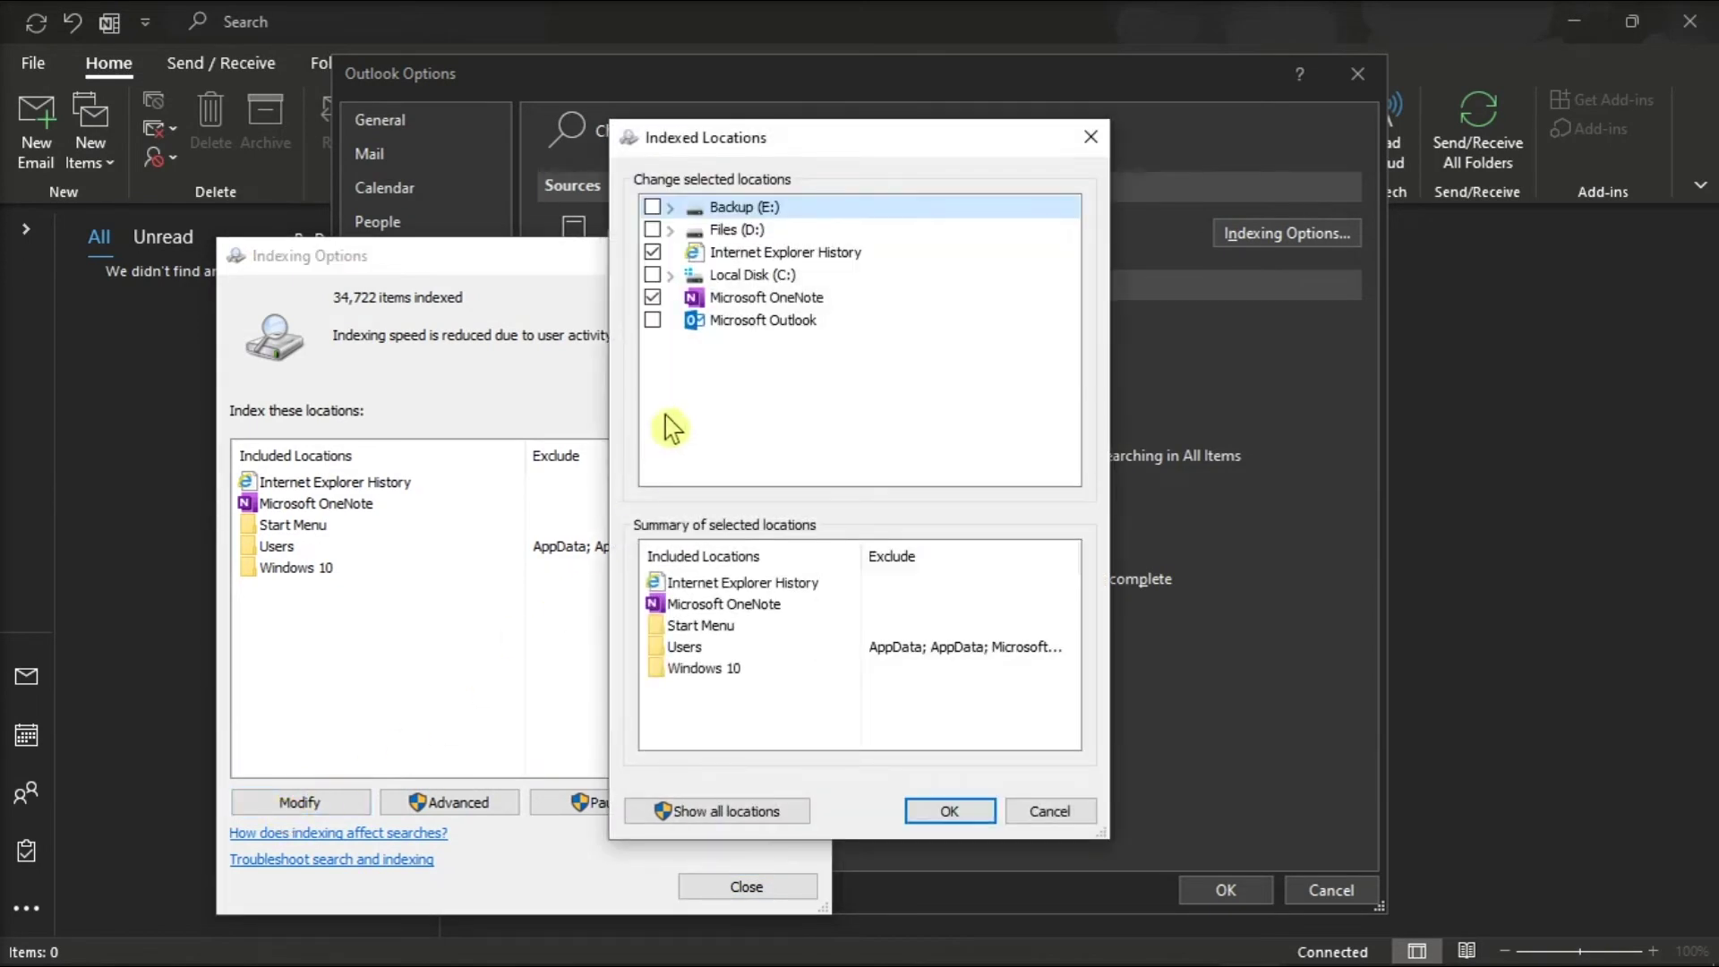
pyautogui.click(653, 323)
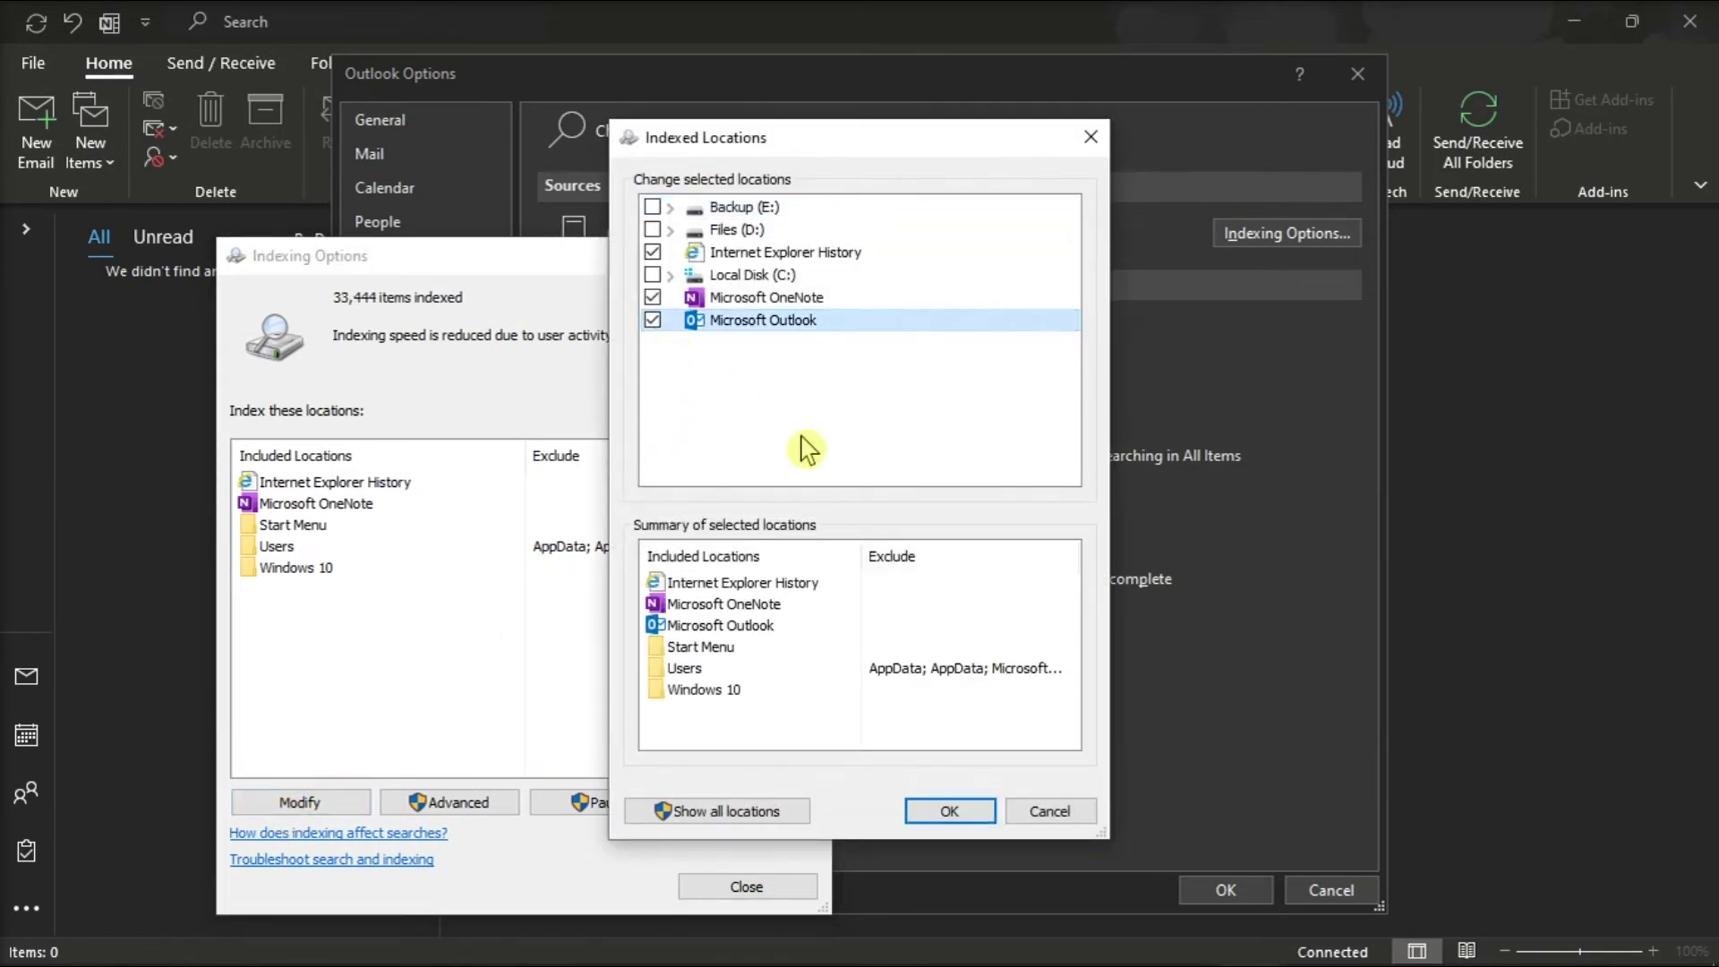
pyautogui.click(950, 812)
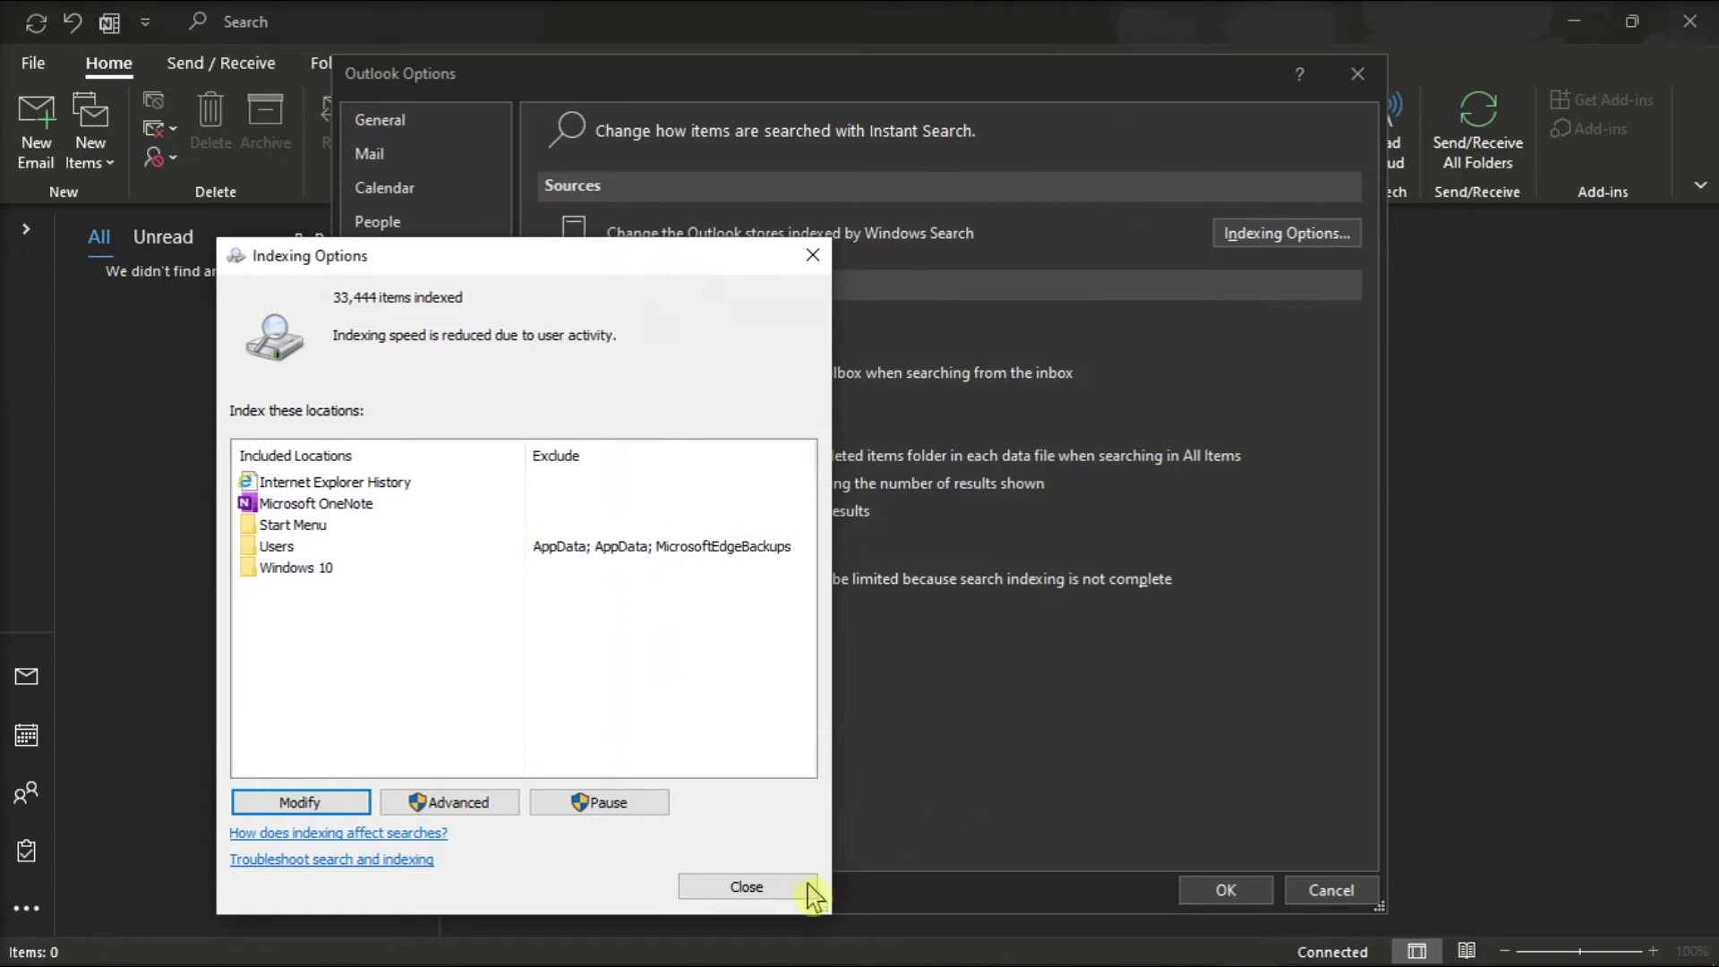
pyautogui.click(804, 889)
pyautogui.click(1228, 891)
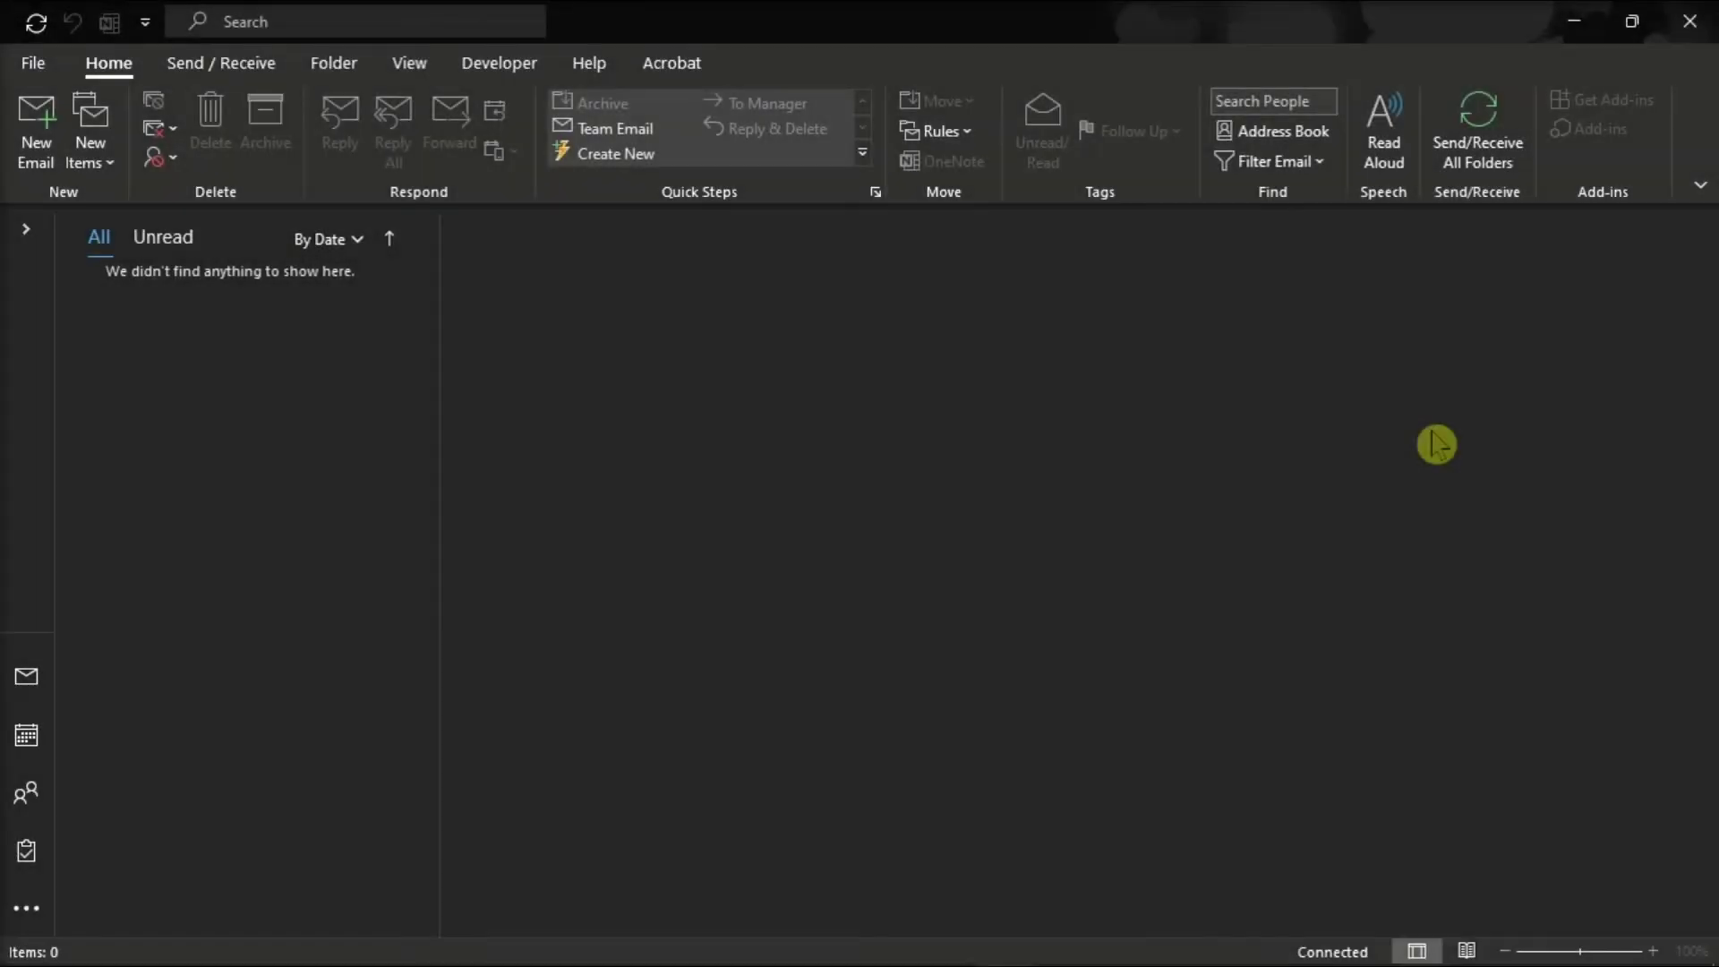
pyautogui.click(32, 64)
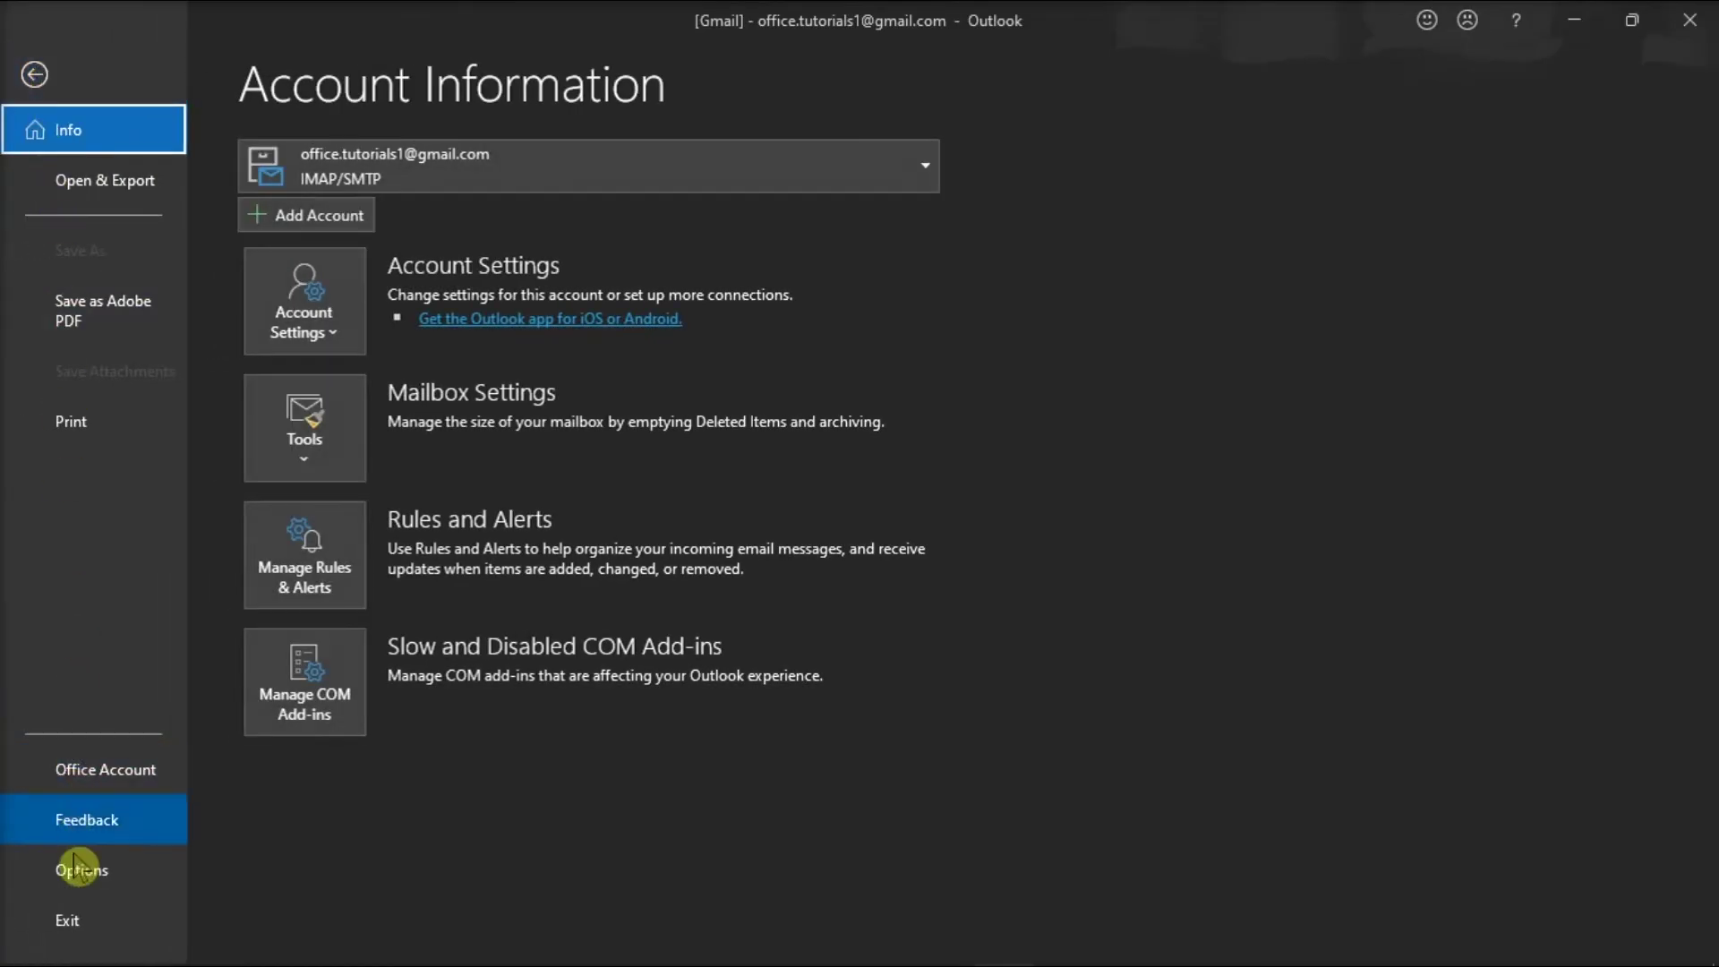
pyautogui.click(135, 889)
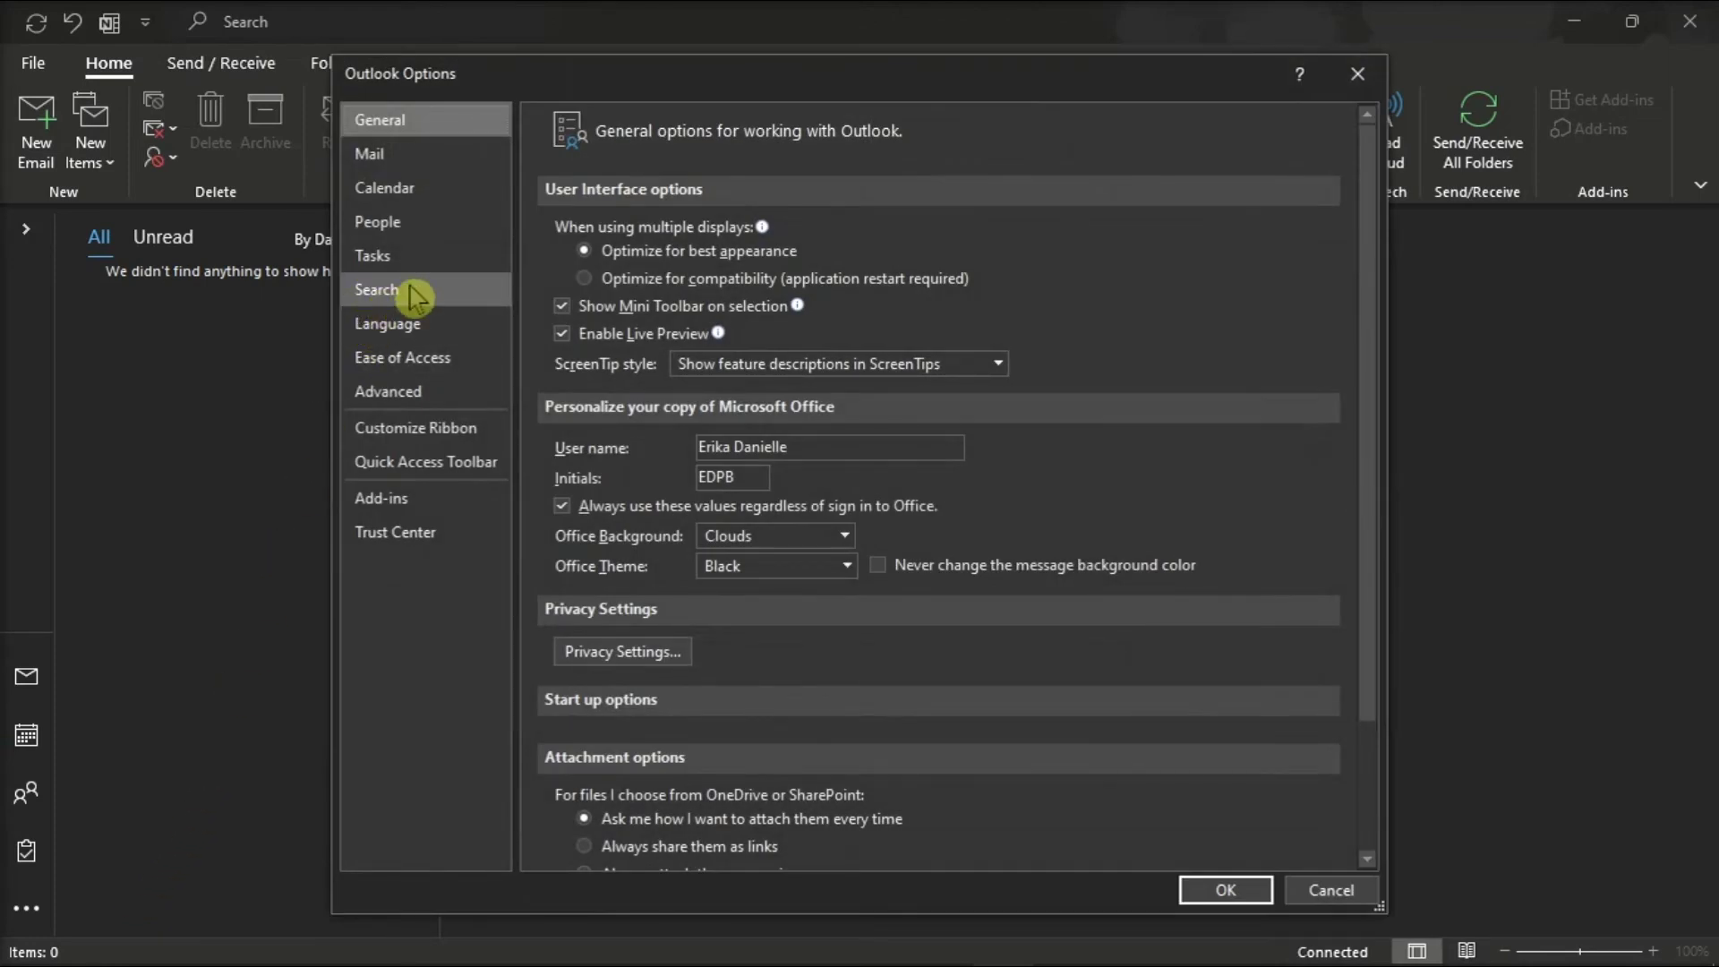
pyautogui.click(418, 292)
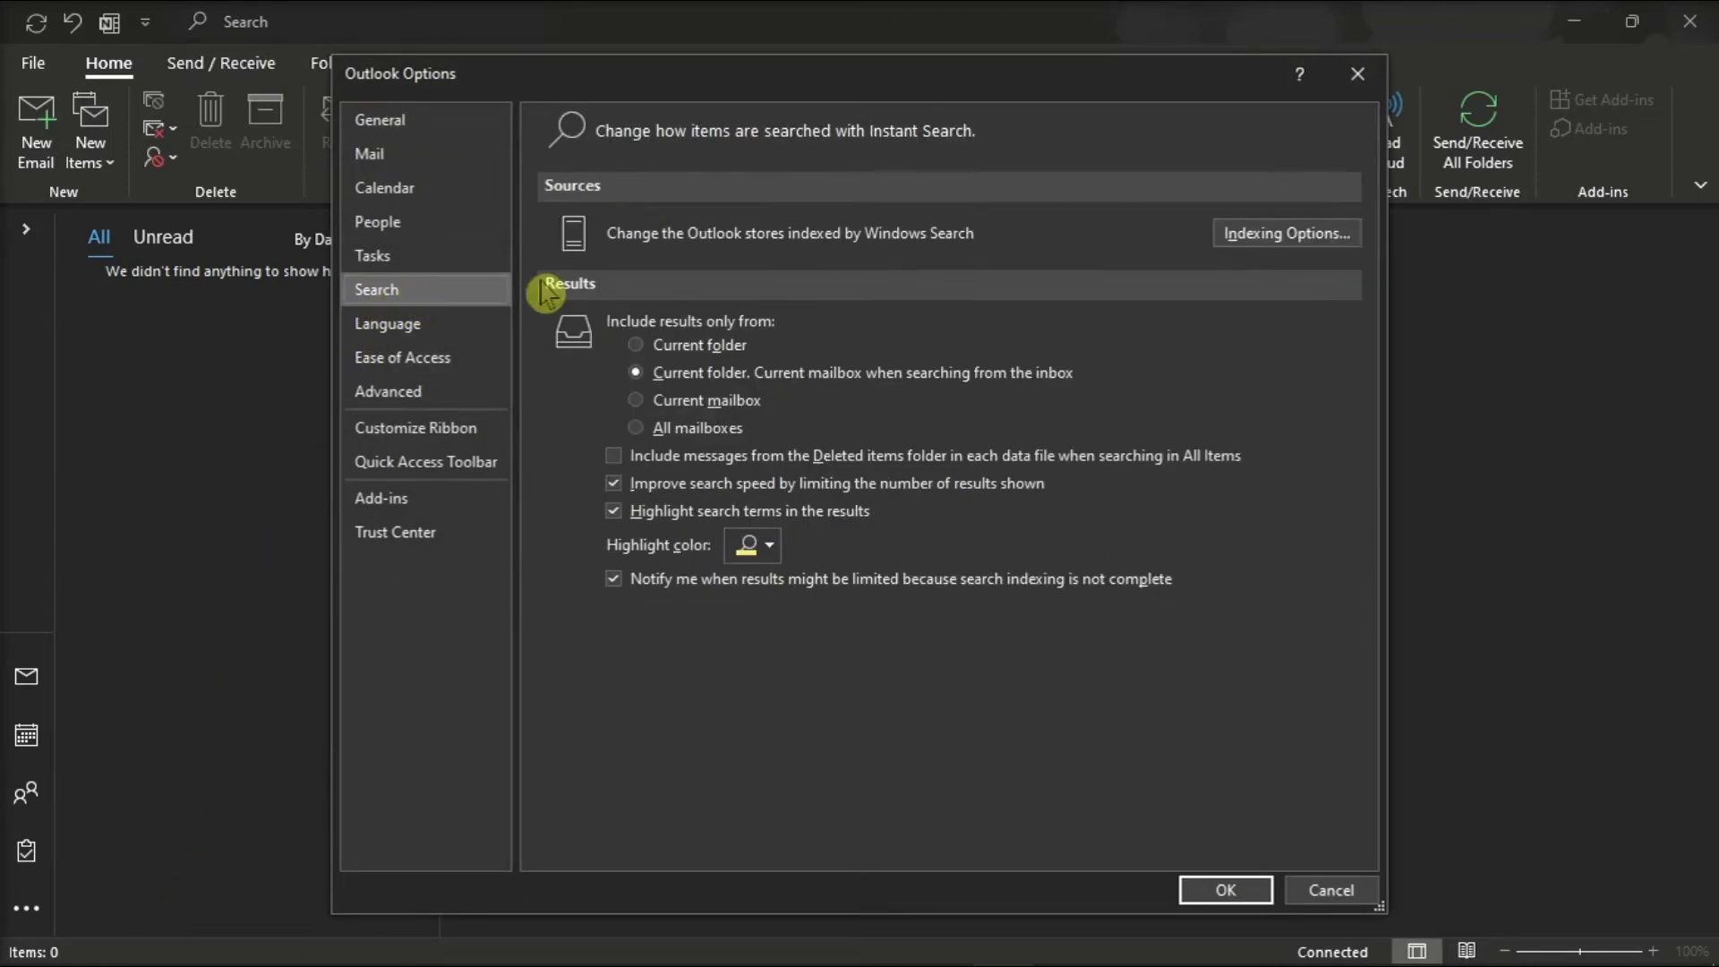
pyautogui.click(1304, 245)
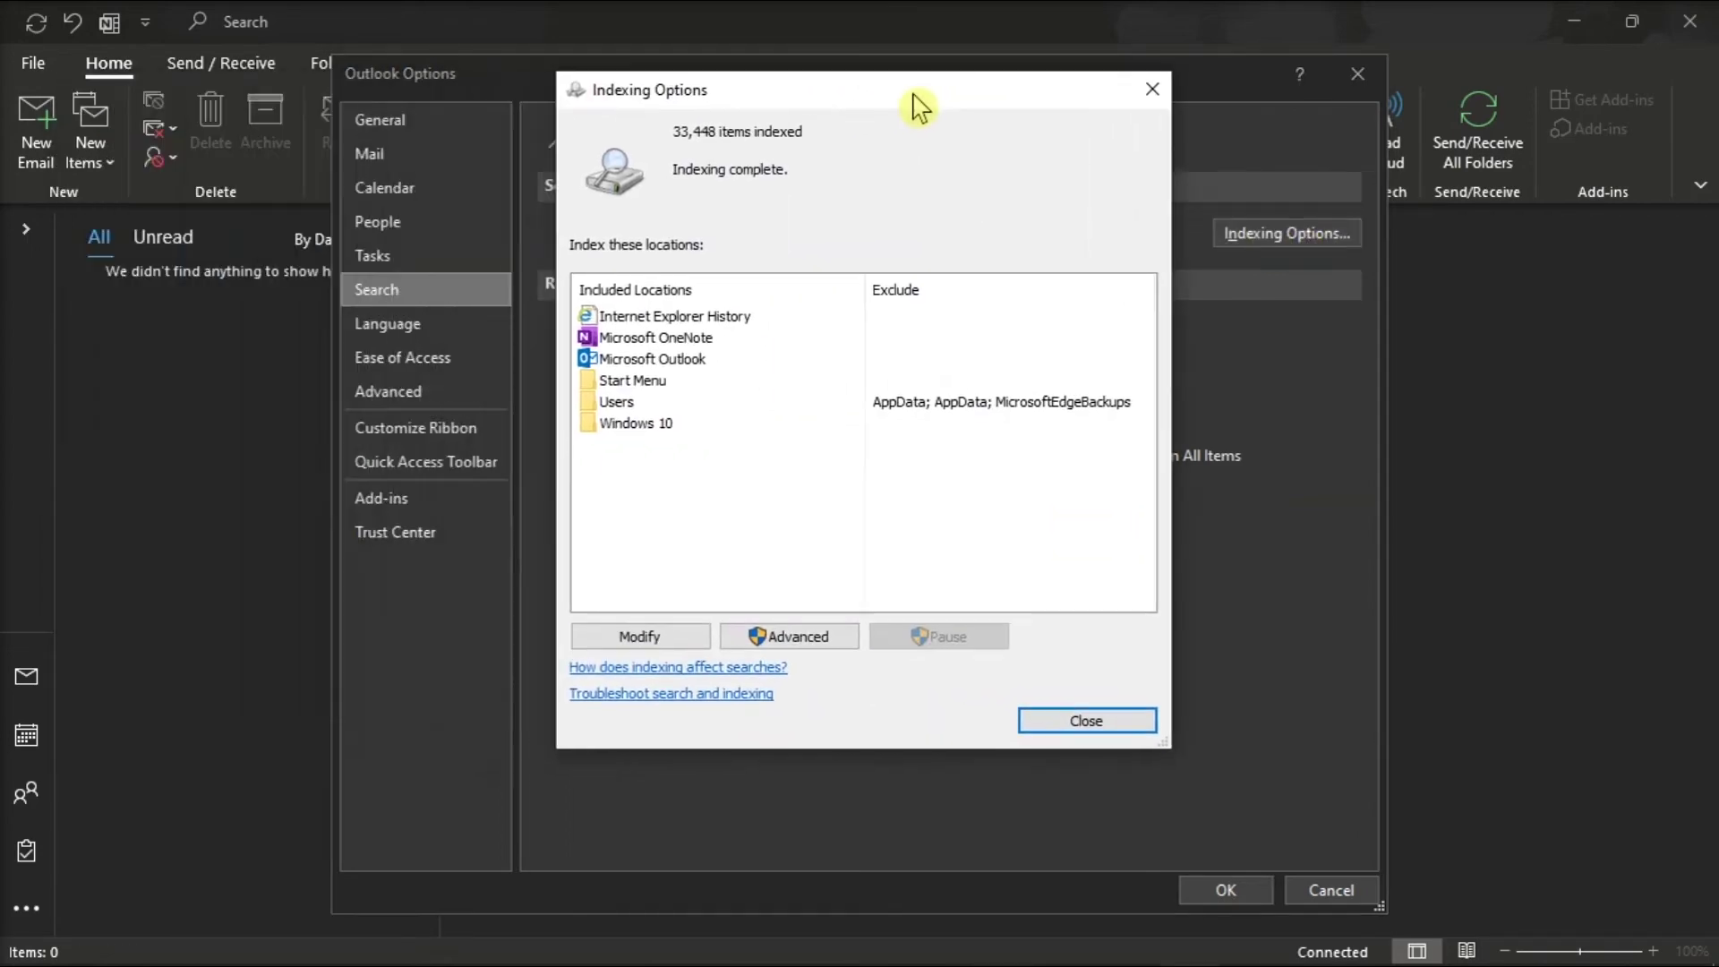
pyautogui.click(798, 642)
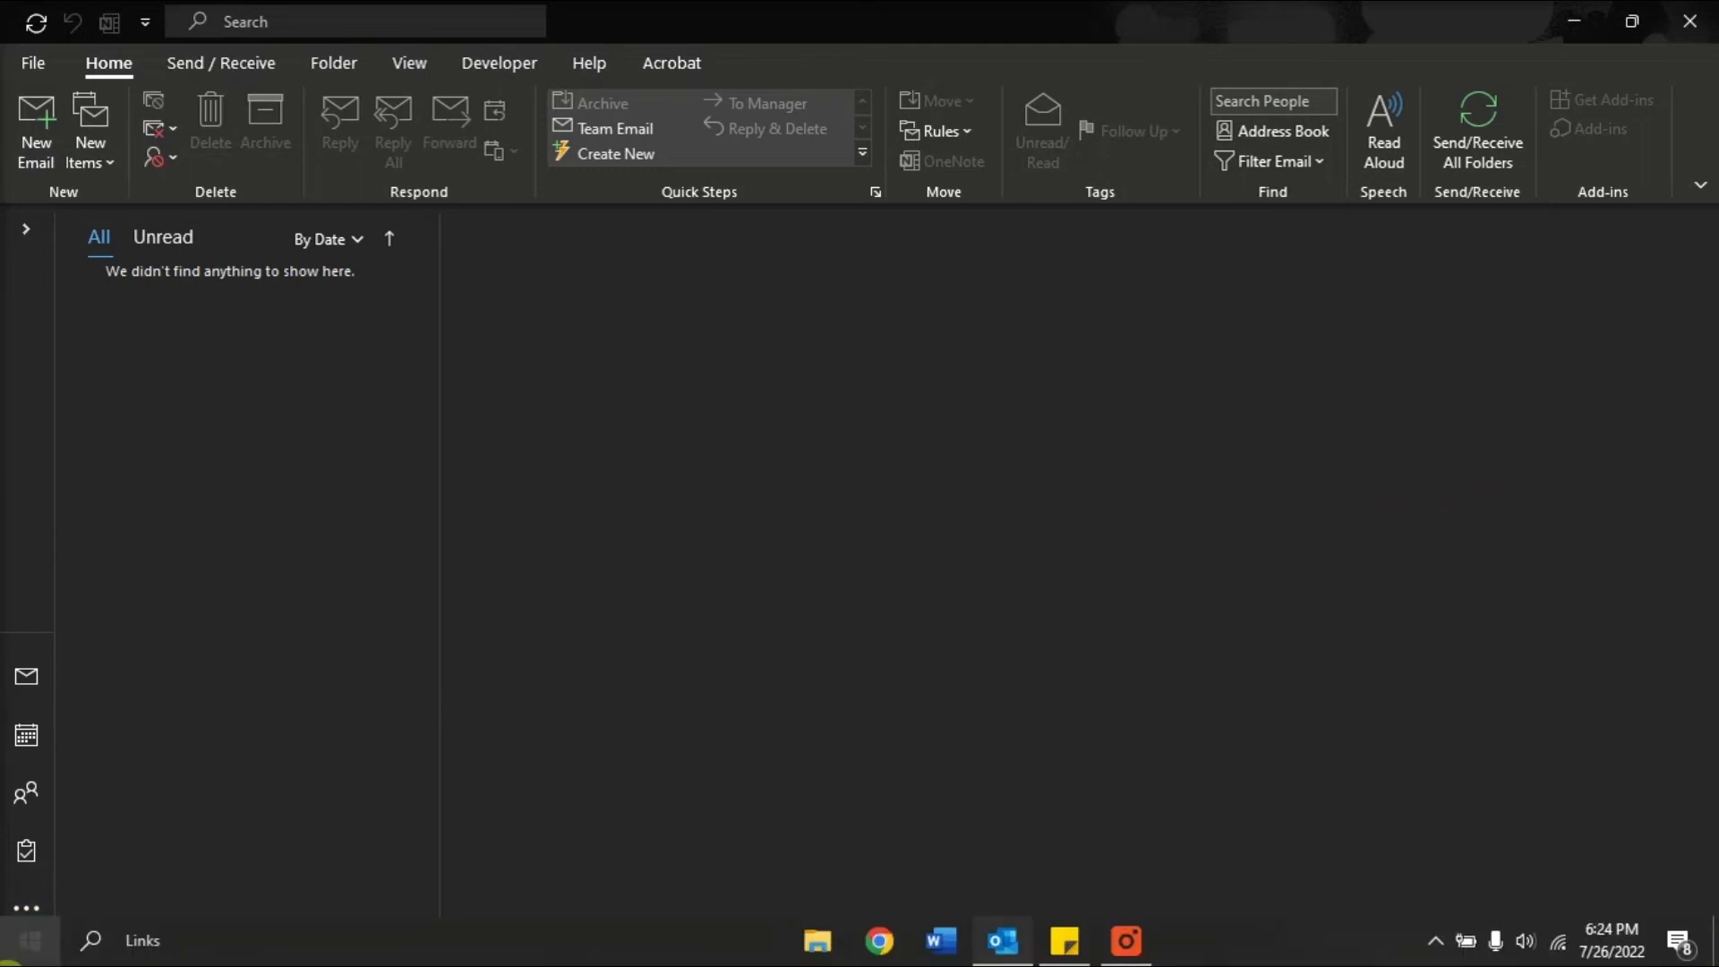
# Step: Launch Services from Start, then select and right-click the Windows Search service
pyautogui.click(28, 944)
pyautogui.write('S')
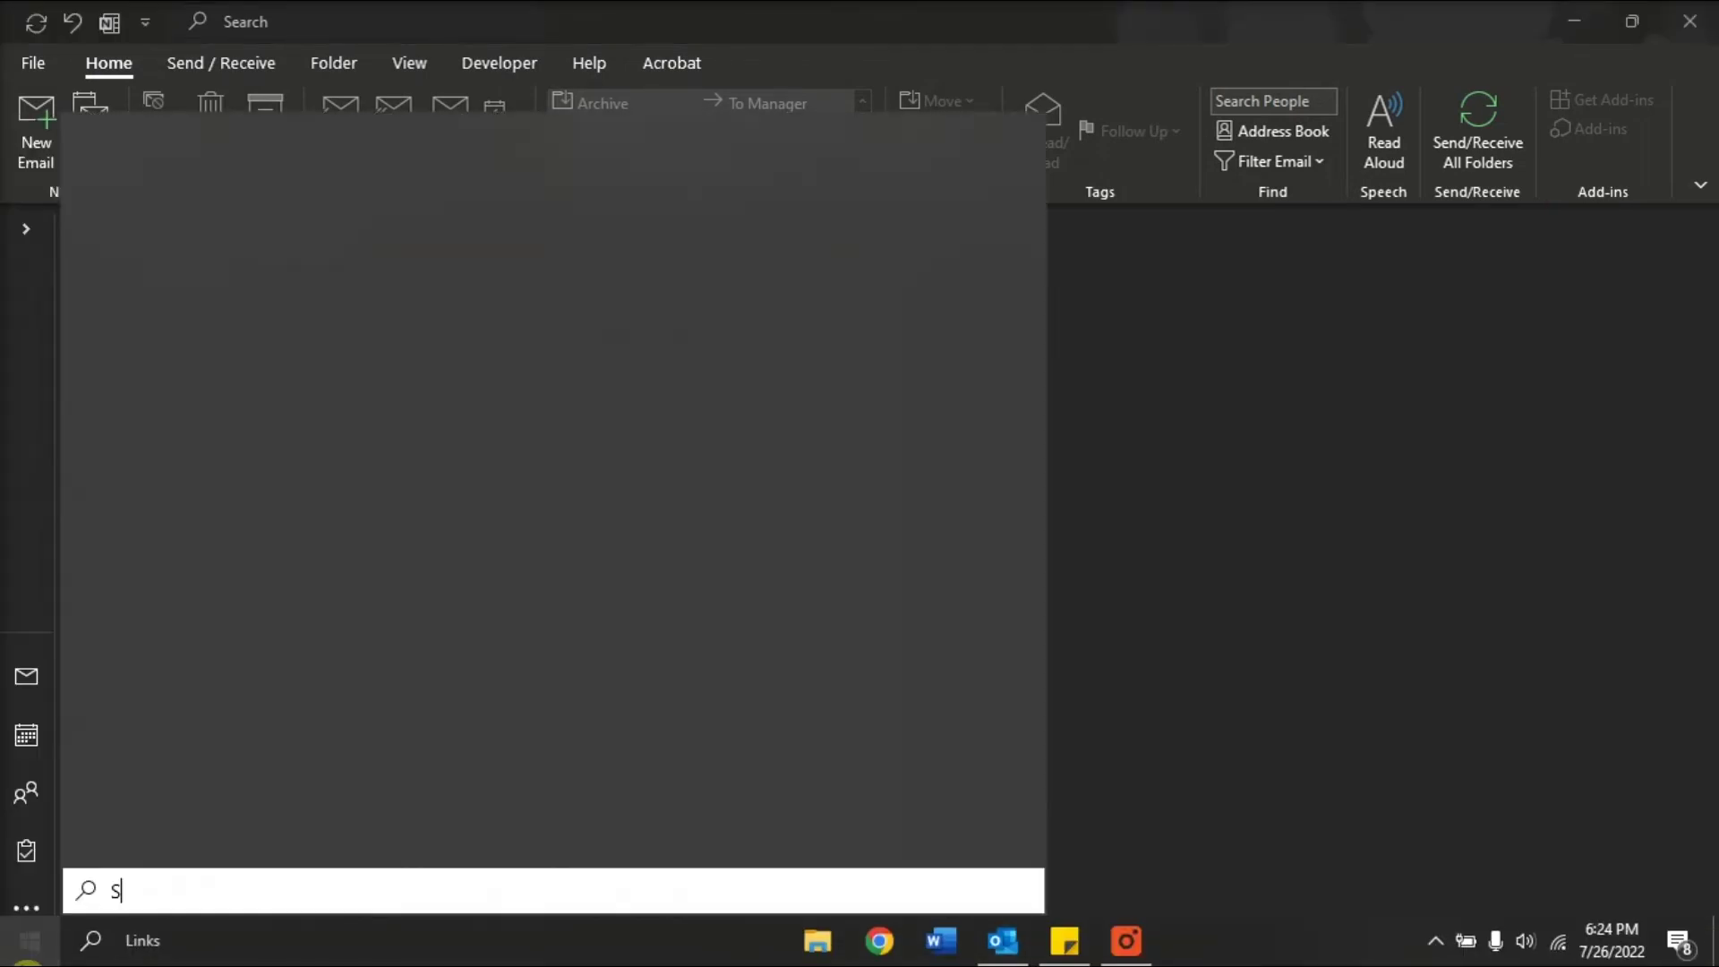
pyautogui.write('ERVICES')
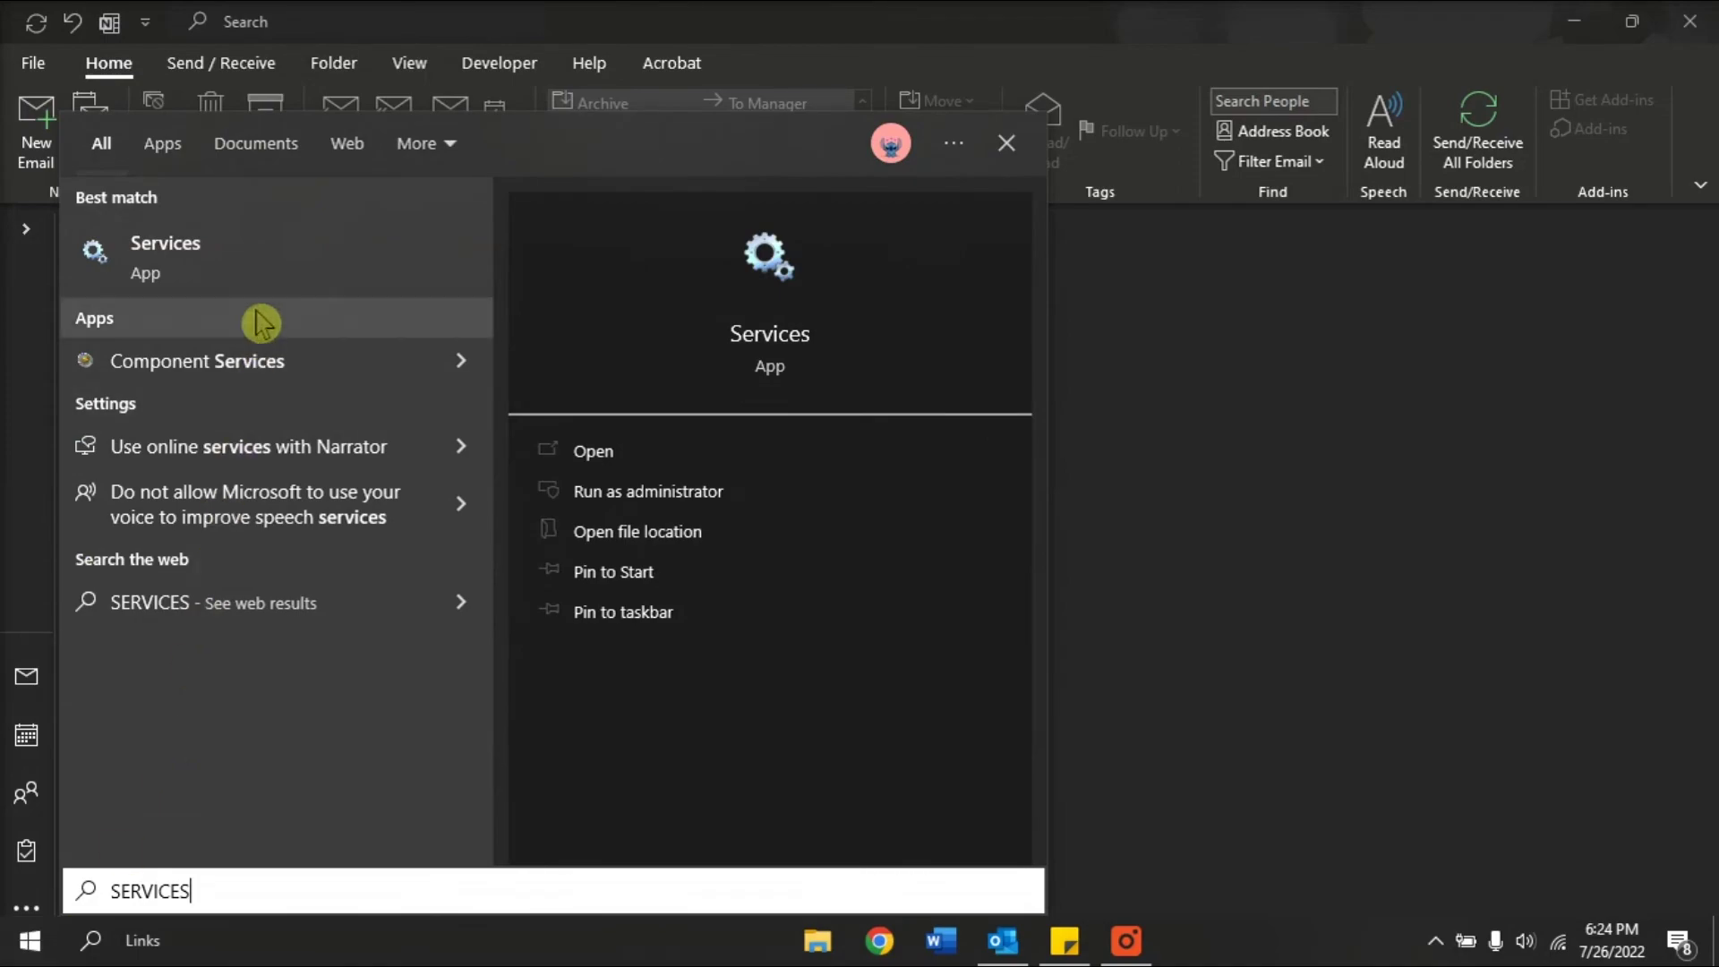
pyautogui.click(269, 273)
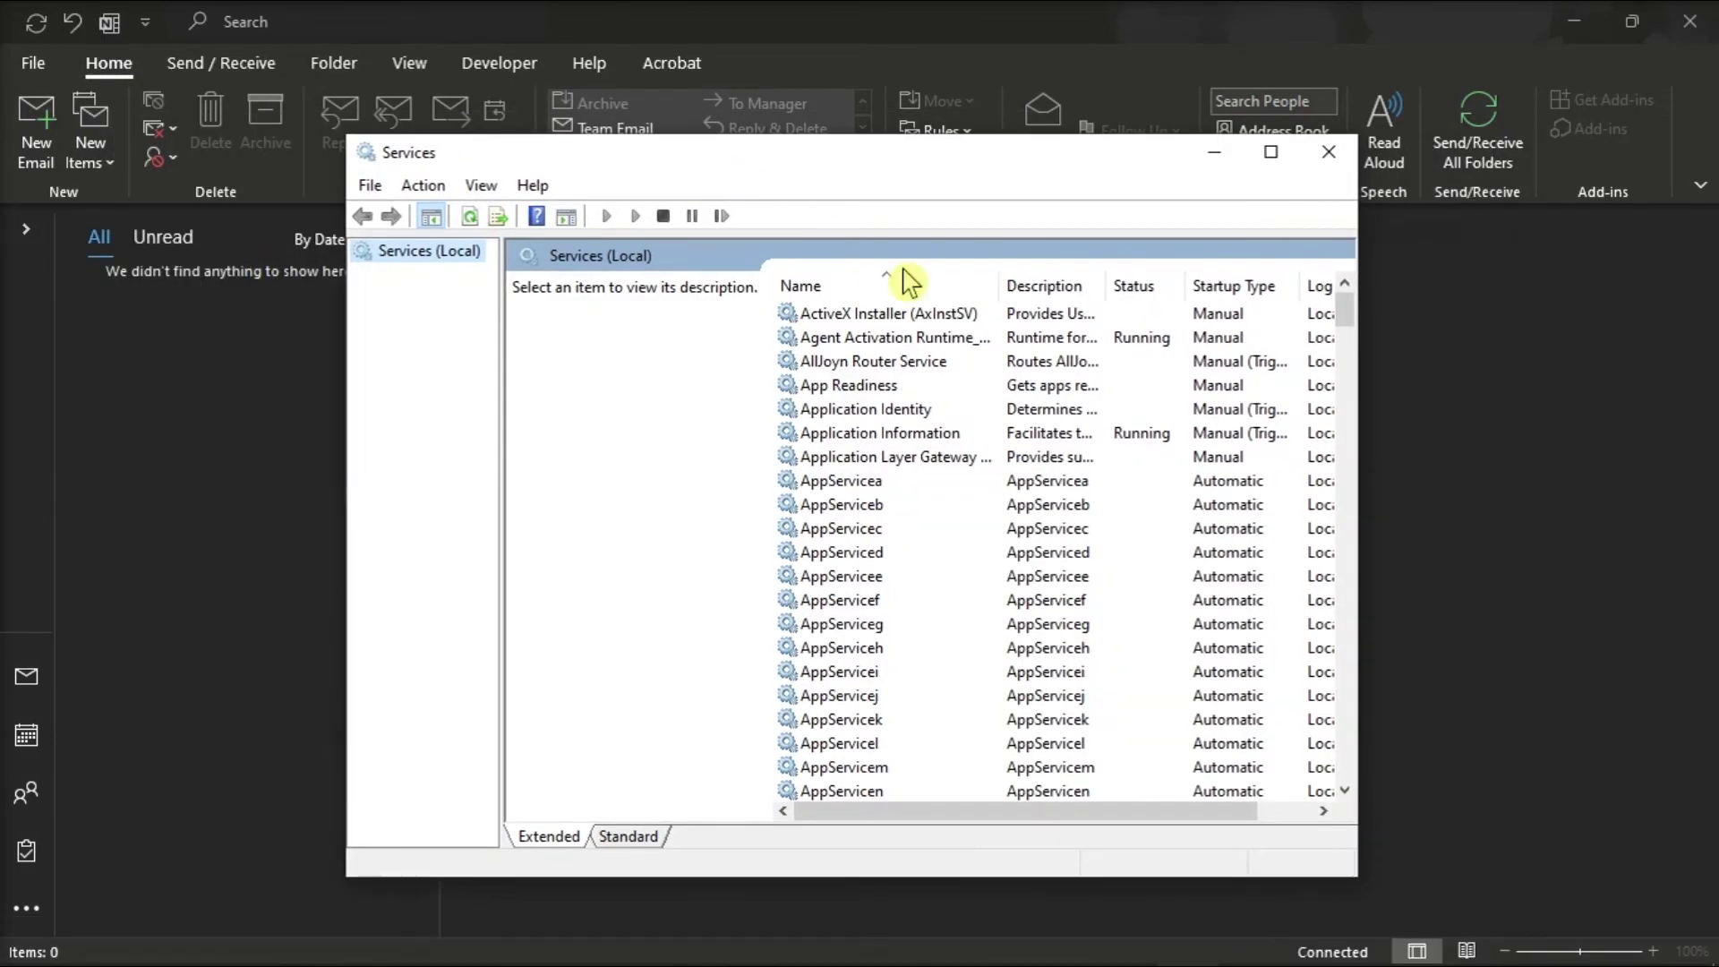
pyautogui.scroll(-6, 907, 276)
pyautogui.scroll(-8, 1030, 537)
pyautogui.scroll(-6, 1219, 443)
pyautogui.moveTo(1345, 390); pyautogui.dragTo(1321, 770)
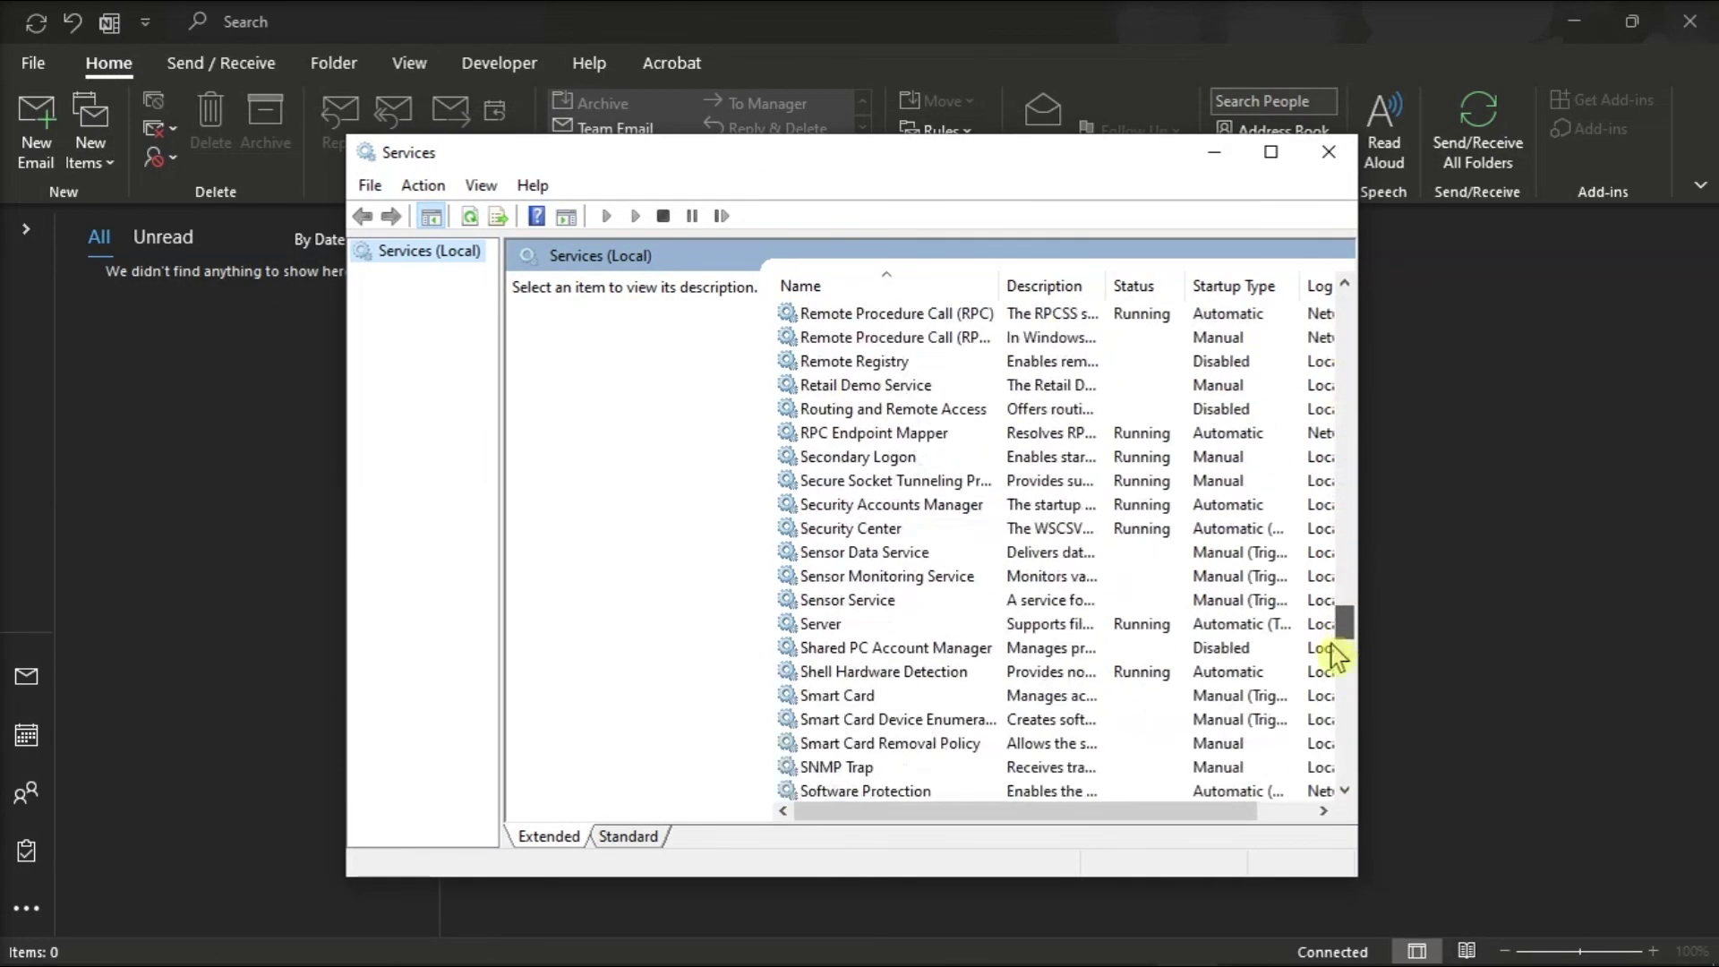
pyautogui.click(865, 698)
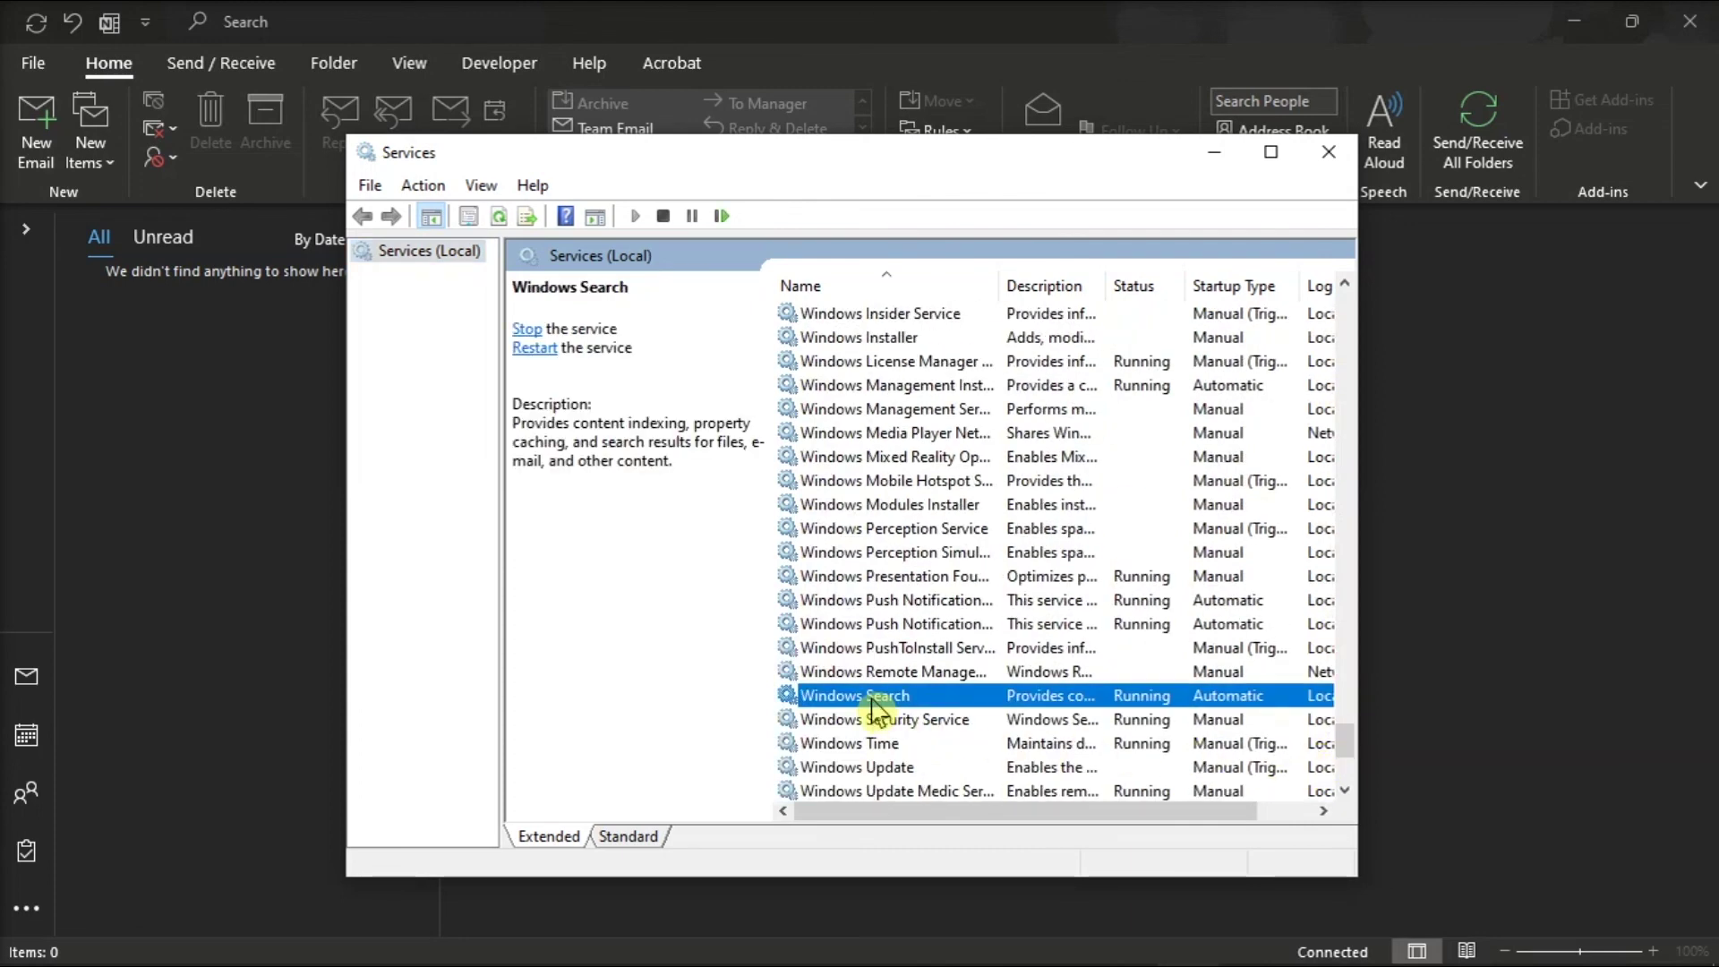
pyautogui.rightClick(873, 708)
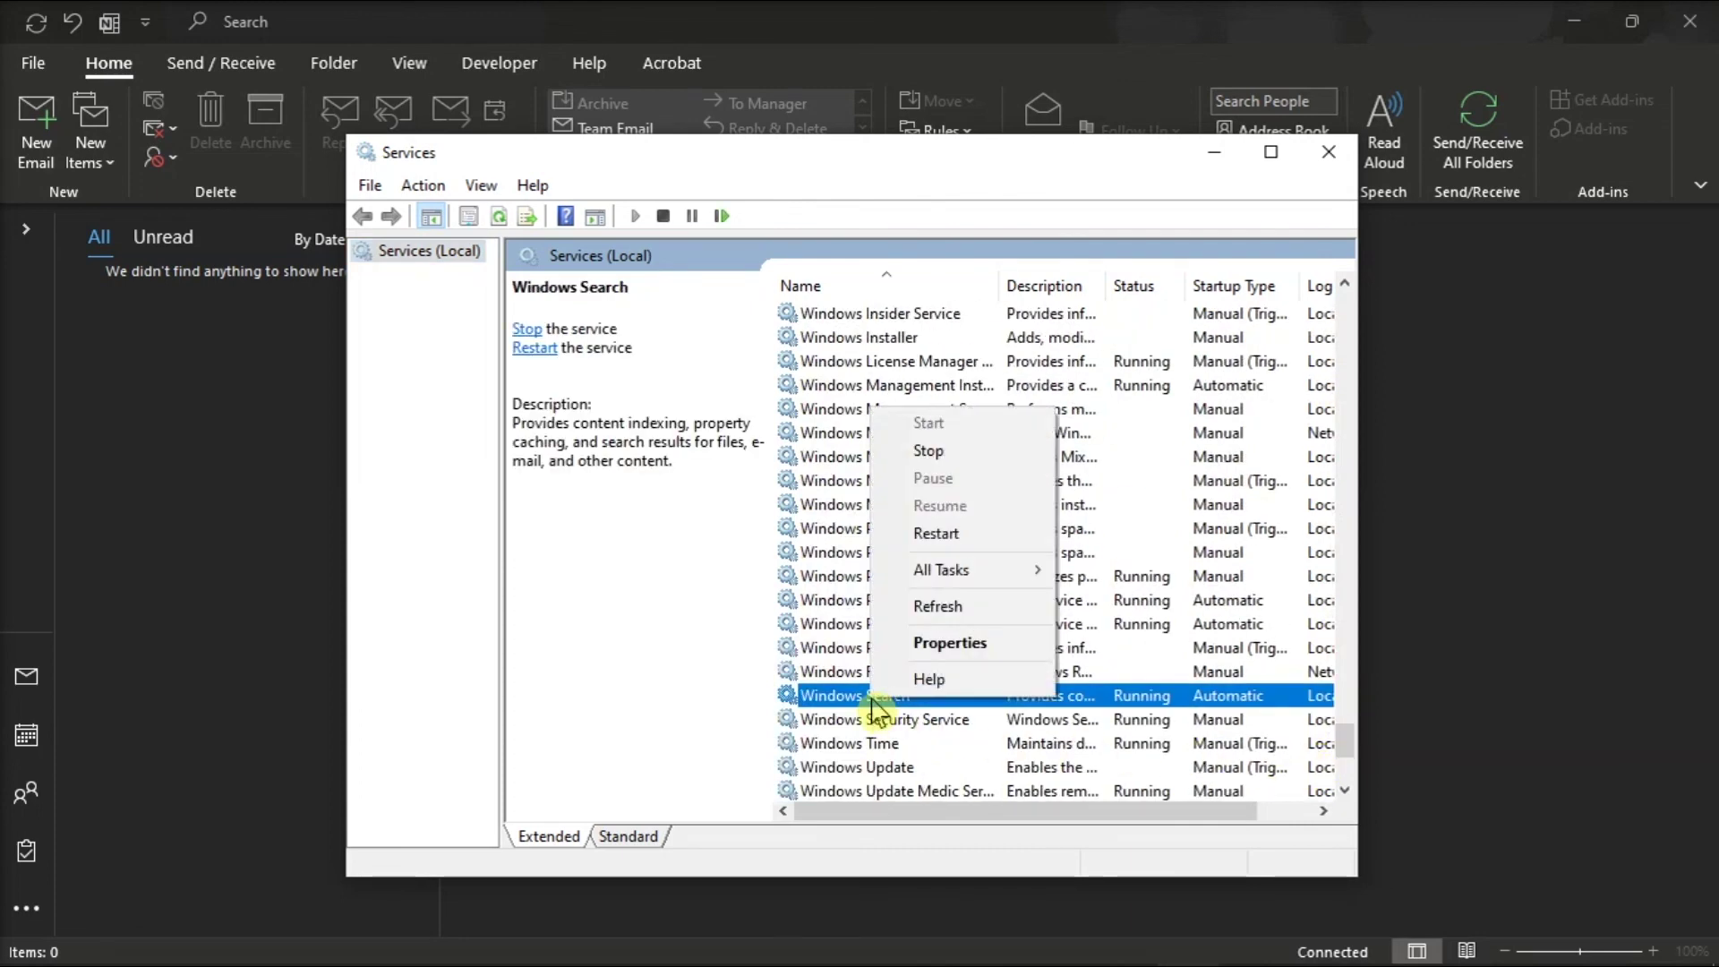
# Step: Tick 'Allow service to interact with desktop' on Windows Search's Log On tab and save
pyautogui.click(937, 647)
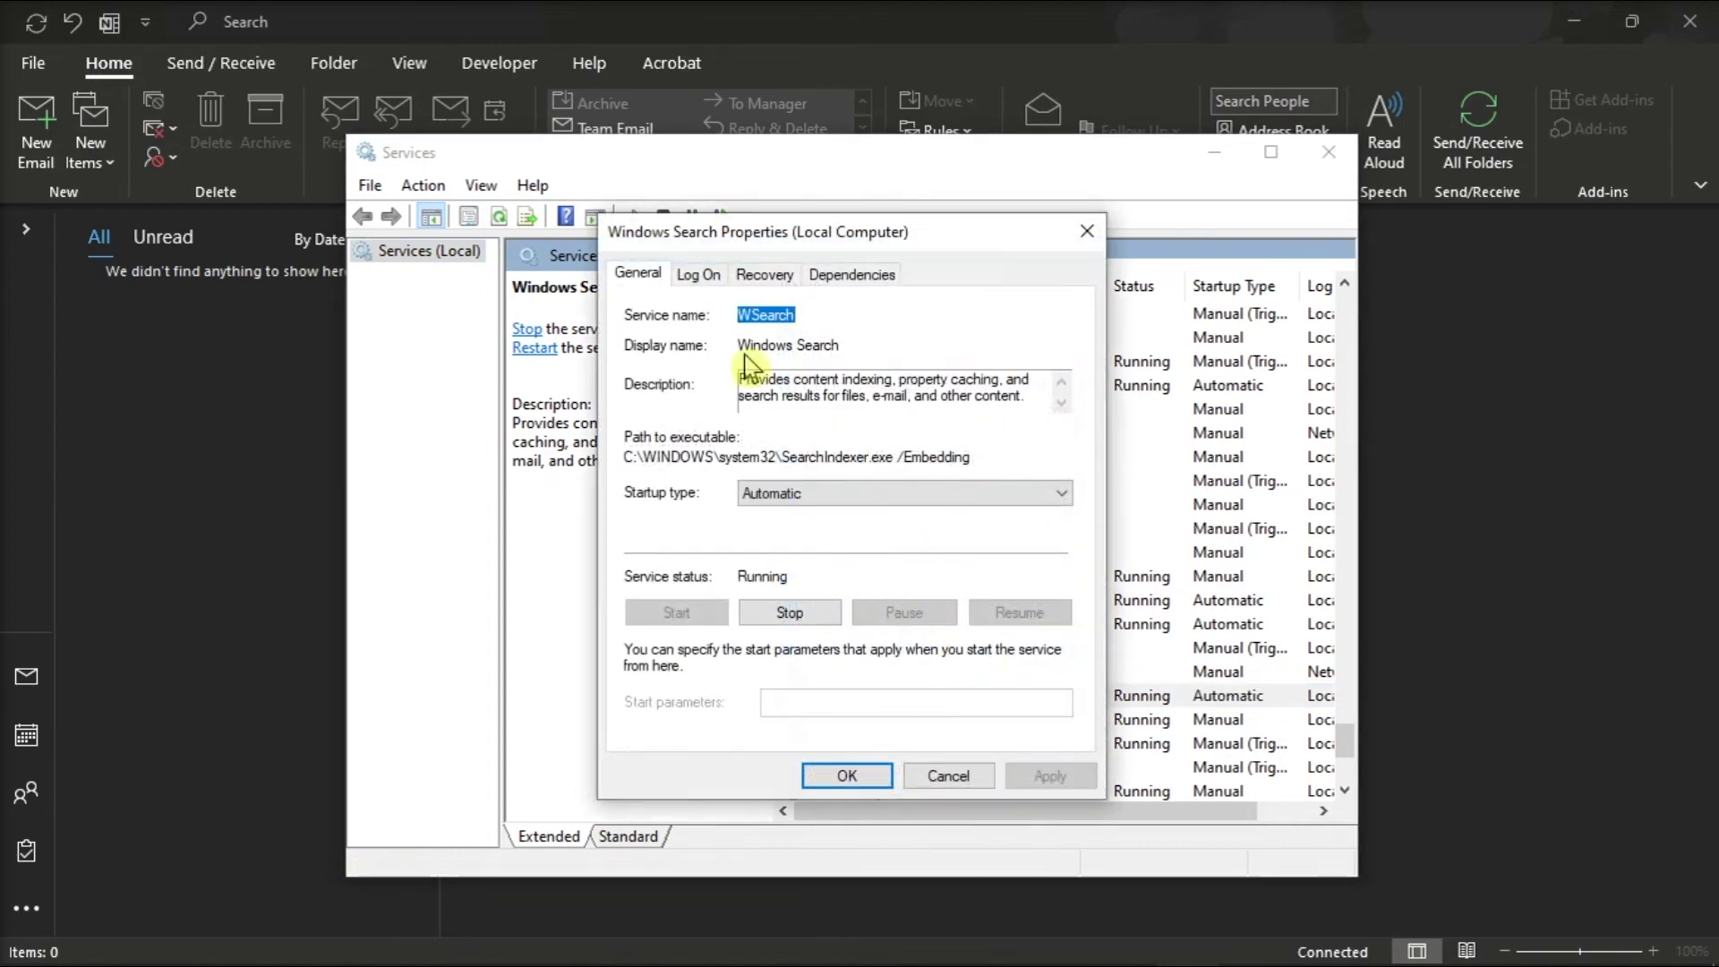
pyautogui.click(709, 286)
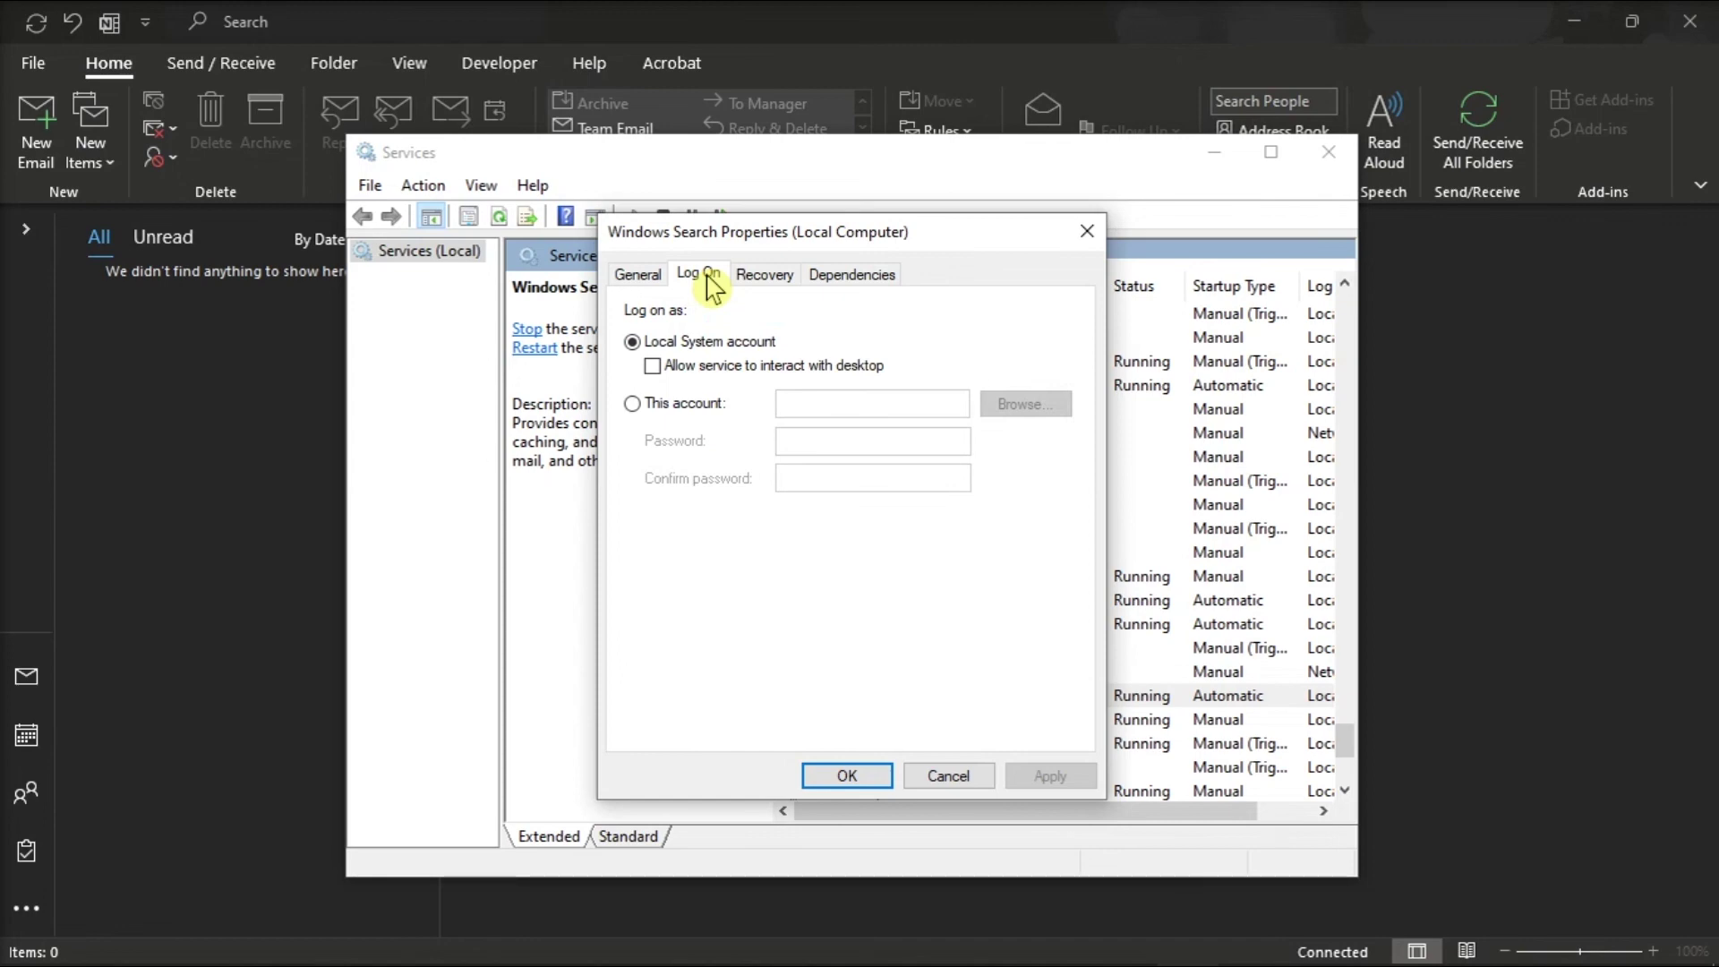
pyautogui.click(654, 368)
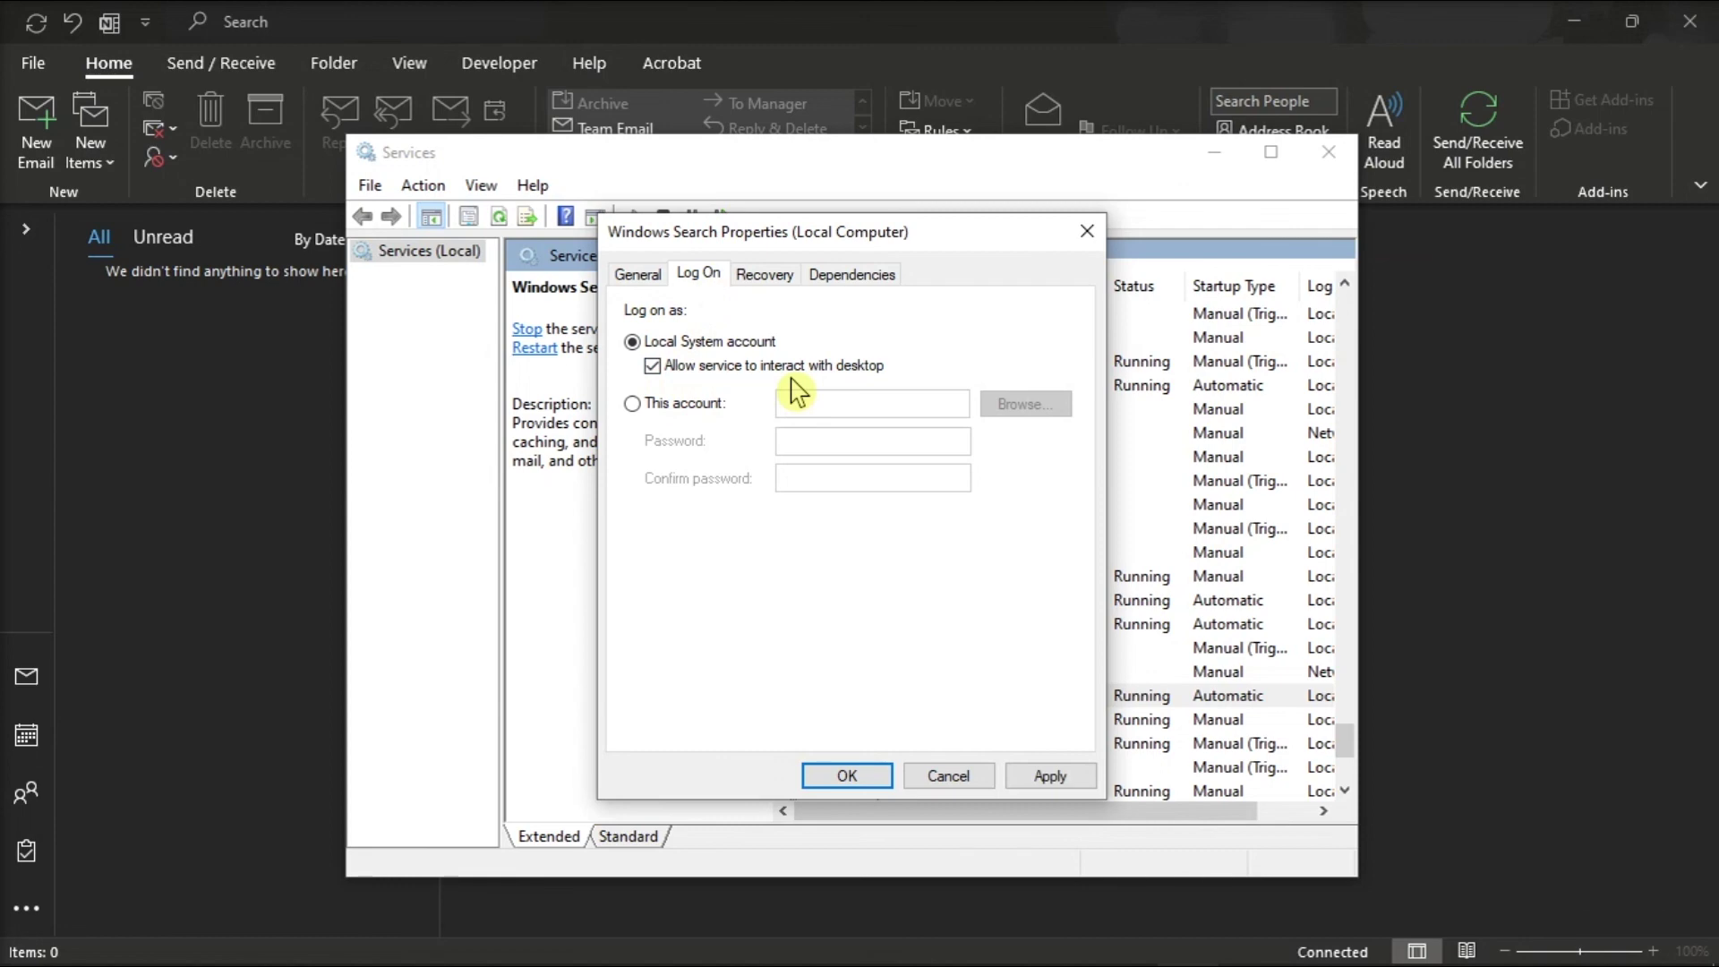
pyautogui.click(852, 776)
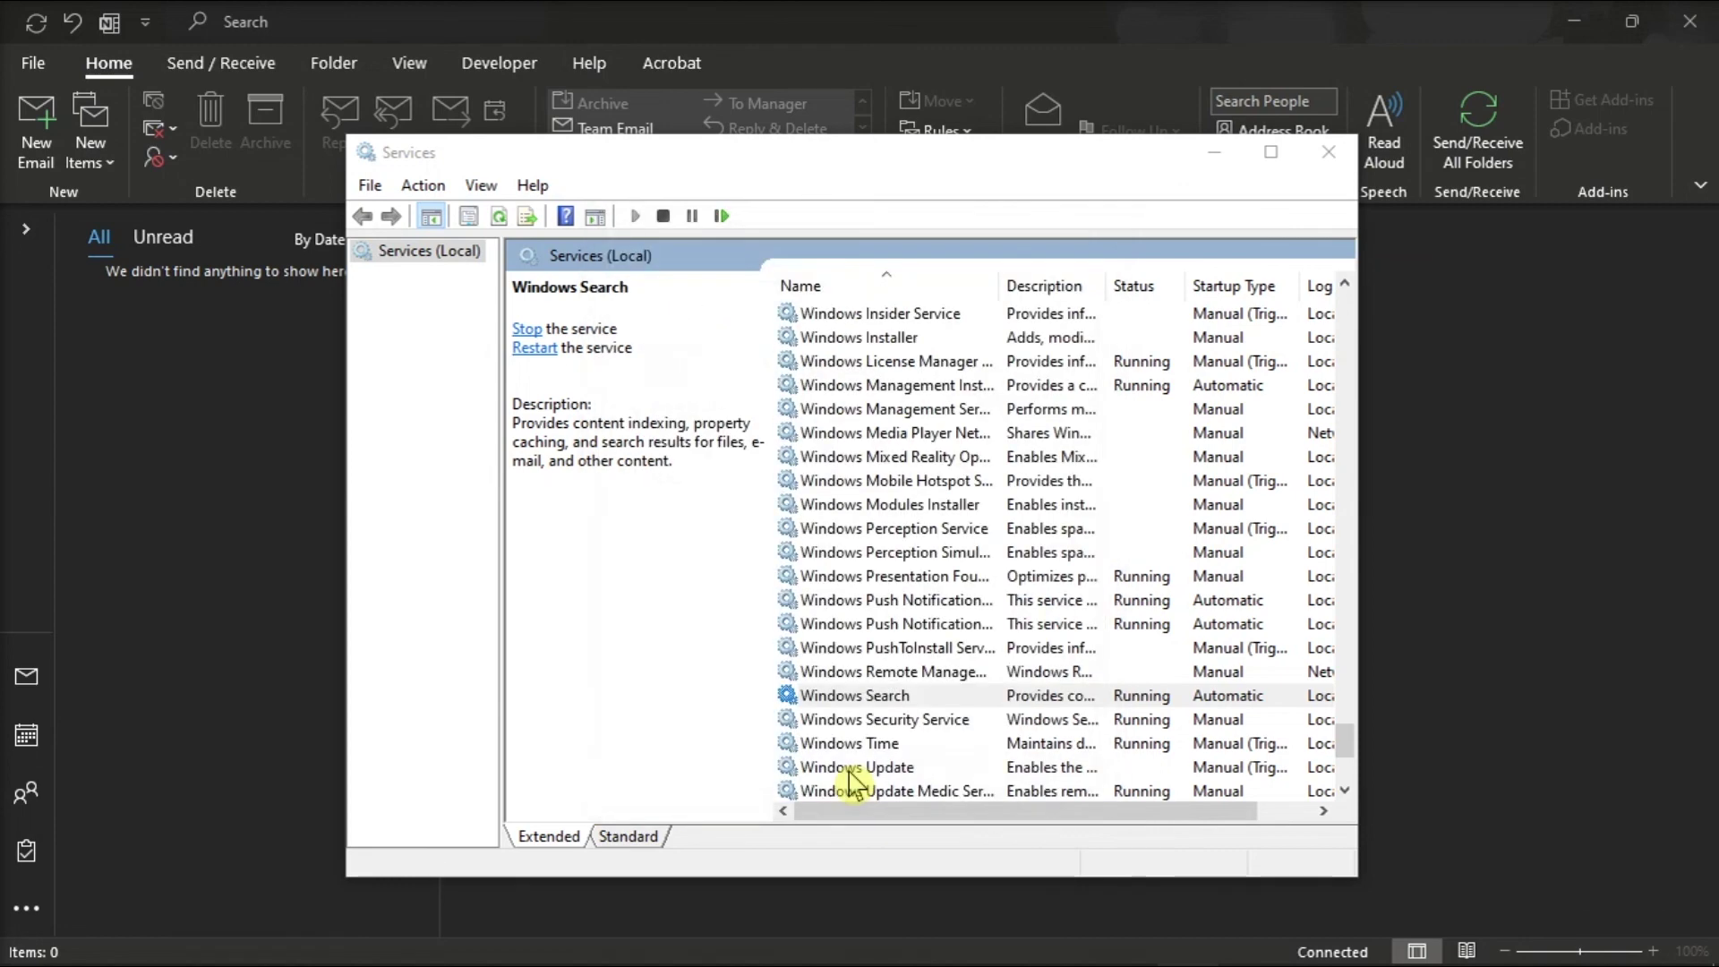
# Step: Return to the Outlook mail window showing the empty message list
pyautogui.click(1559, 540)
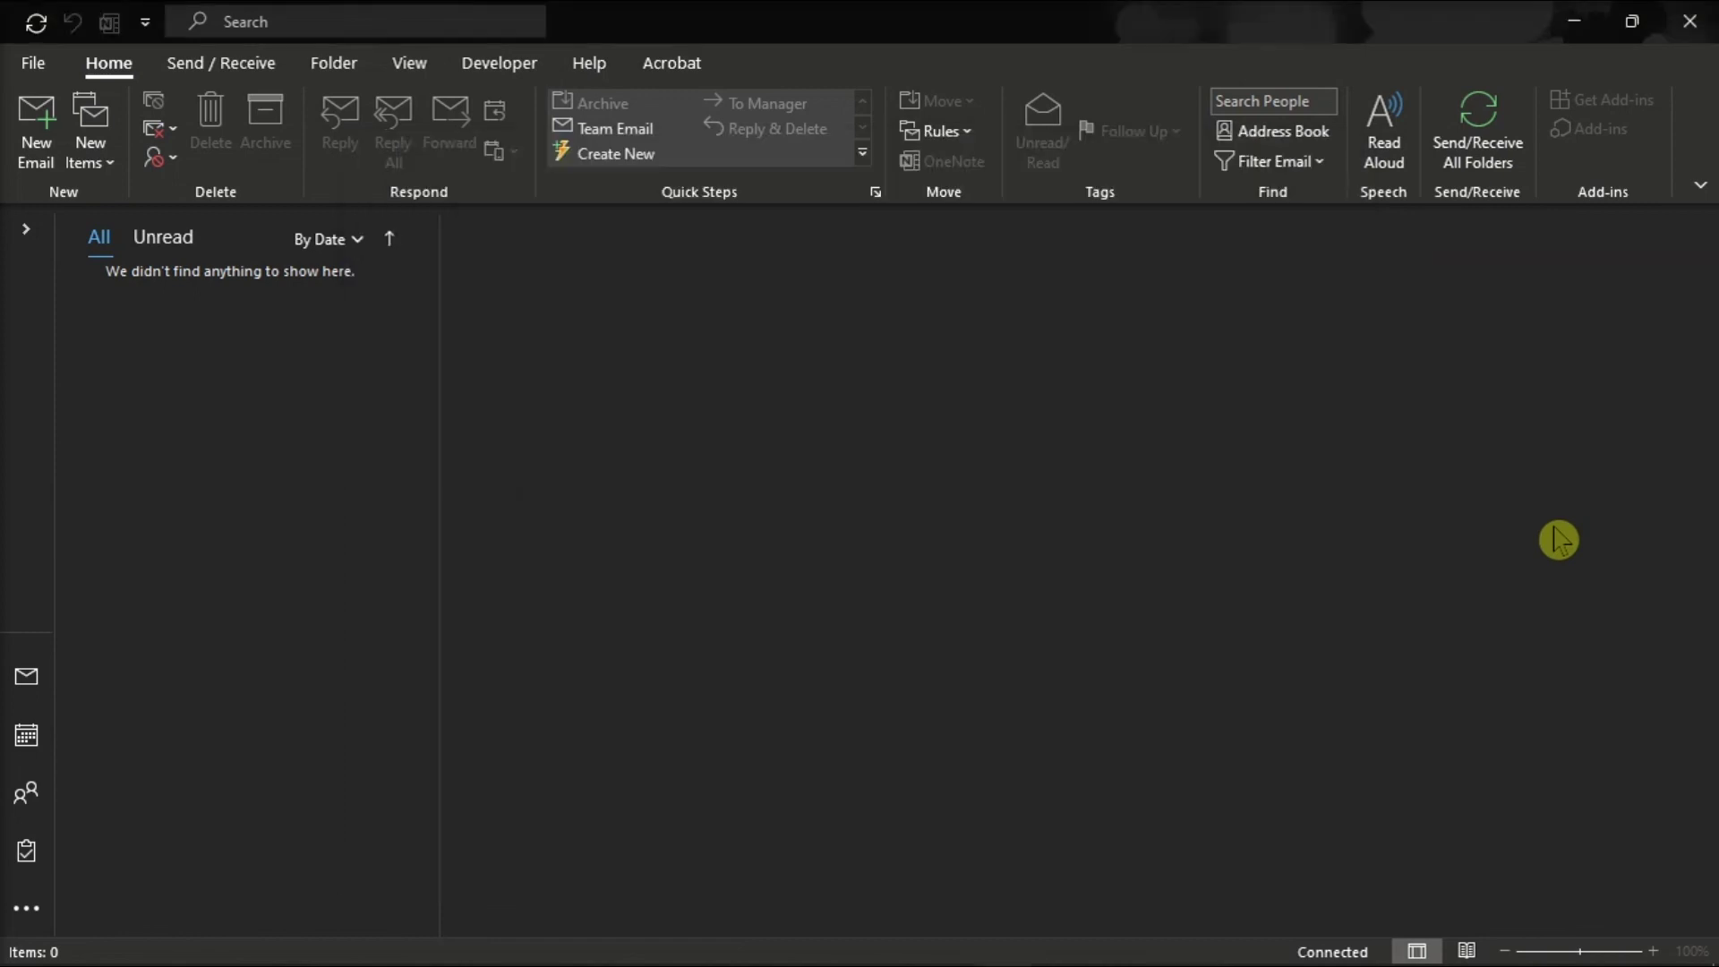